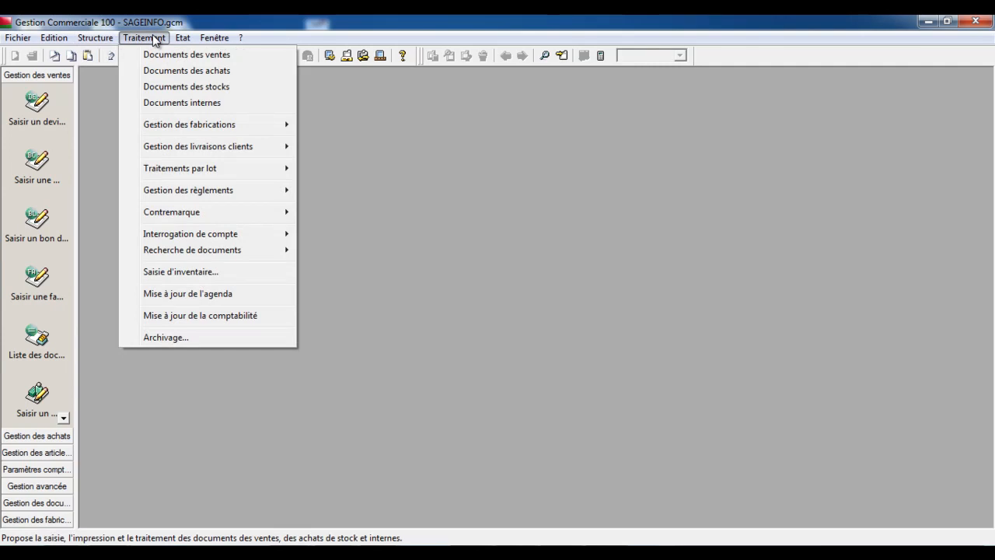
Step: Run the inventory report for all articles on cumulative stocks, valued at cost price, with a print preview
left_click(403, 146)
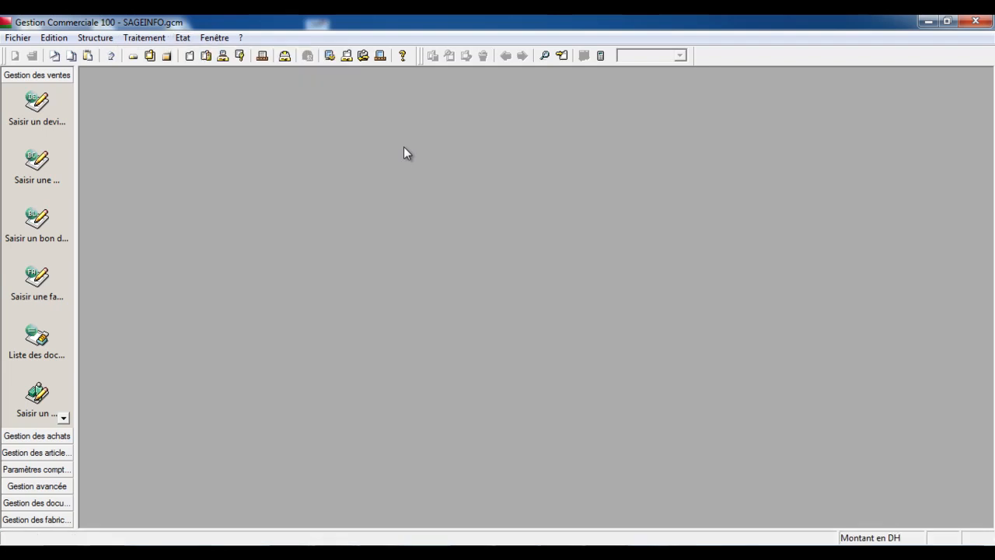
left_click(184, 37)
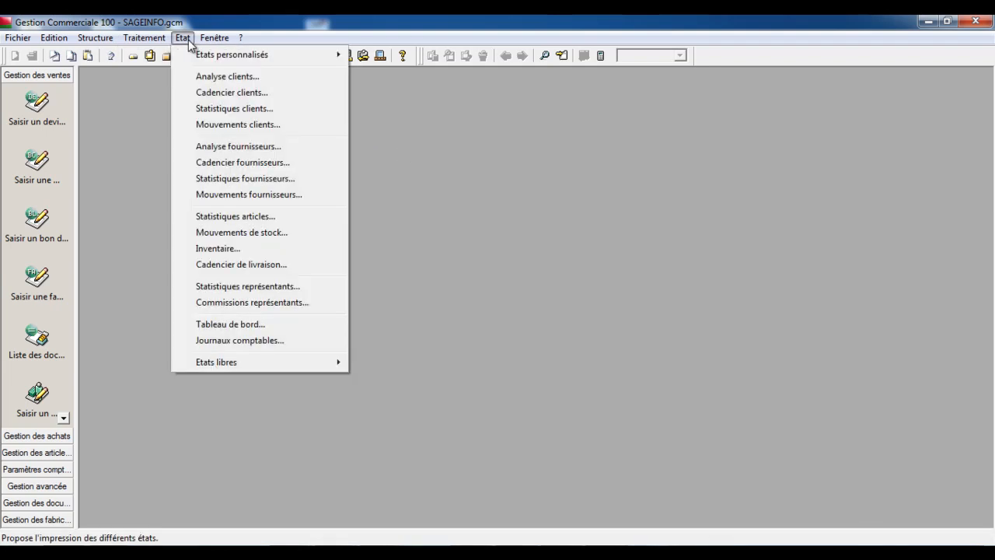
left_click(230, 250)
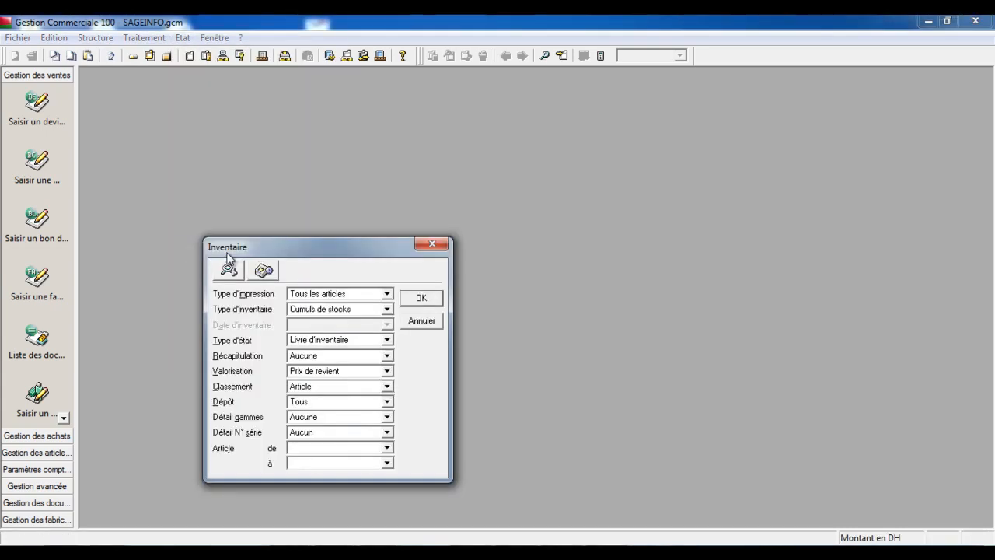
left_click(416, 298)
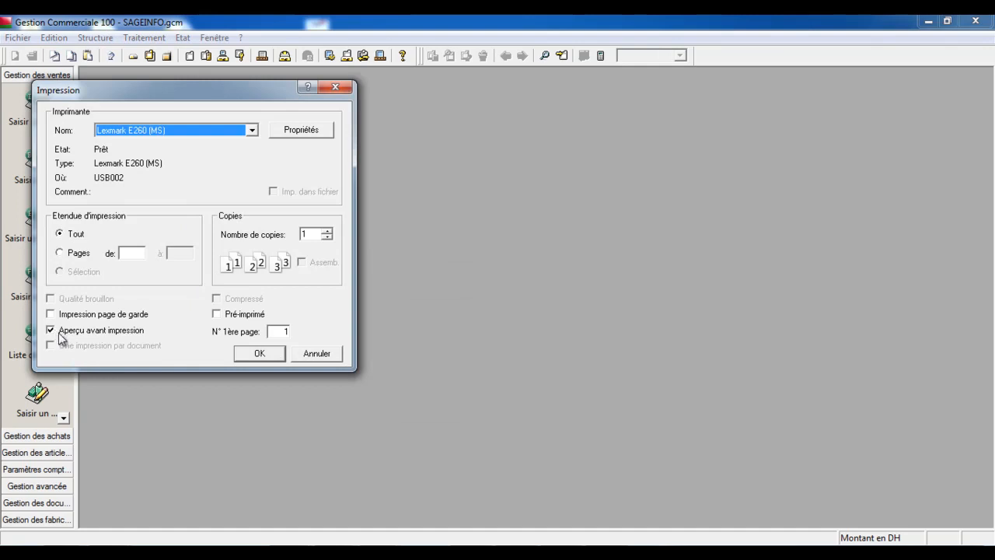
left_click(262, 356)
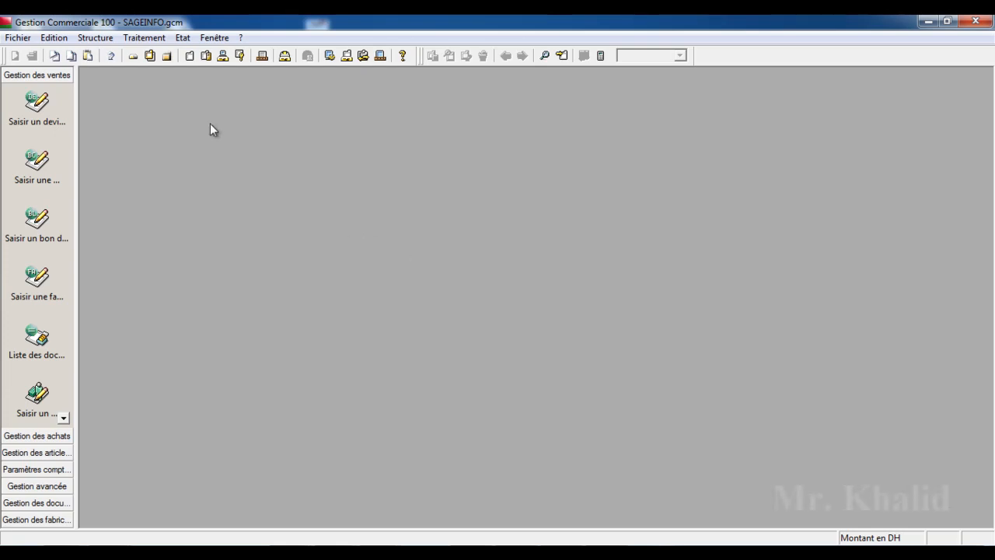
Step: Review the list of articles and close it
left_click(96, 37)
left_click(106, 70)
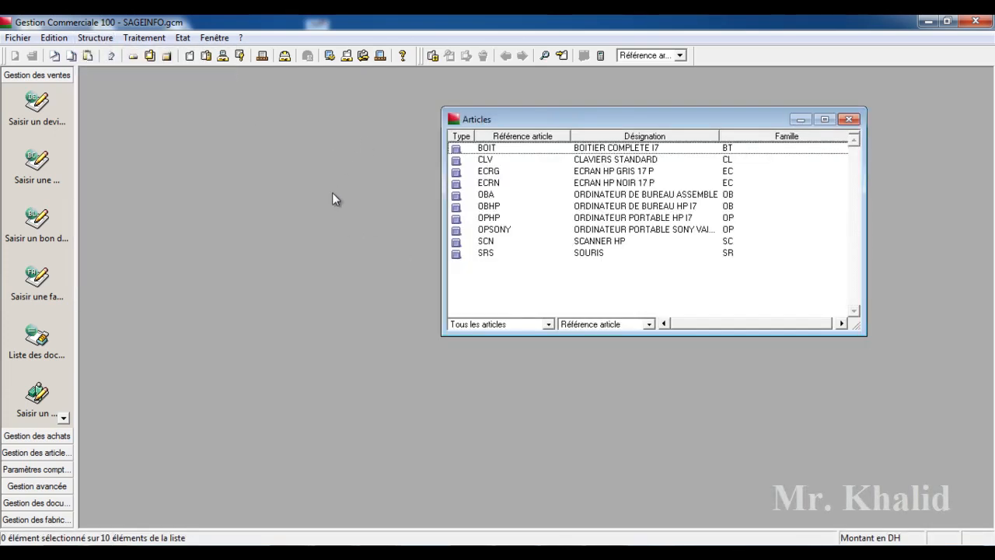
key("Escape")
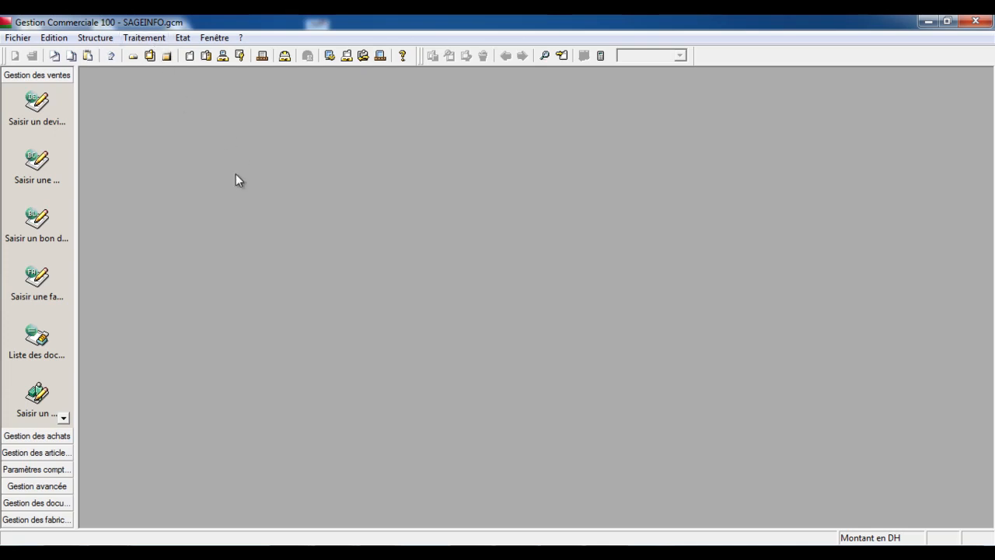
Step: Open the list of stock documents
left_click(143, 37)
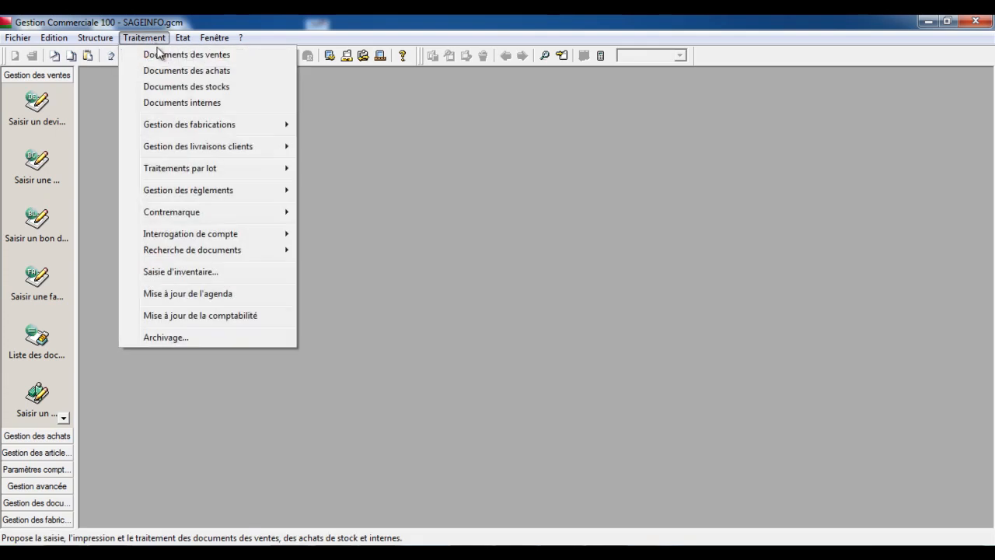
left_click(194, 87)
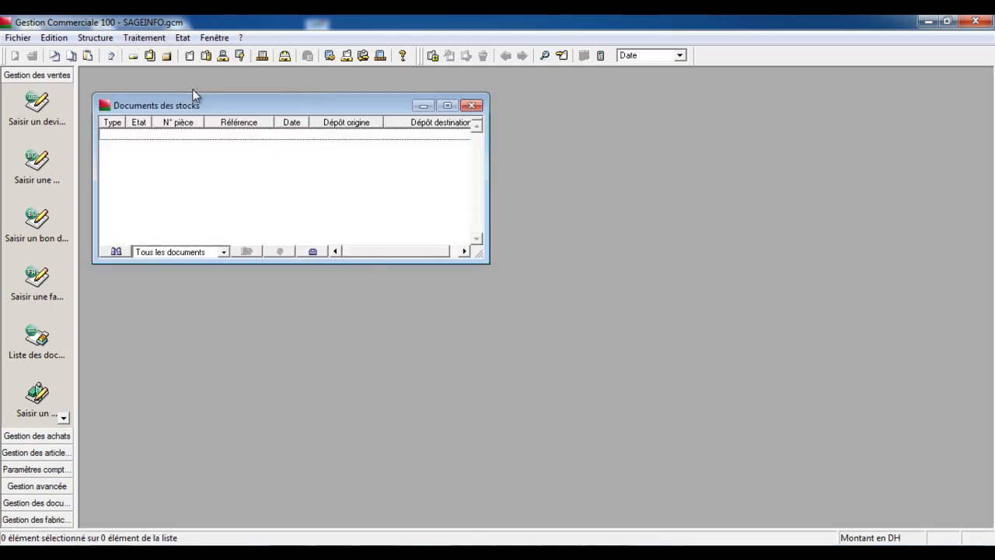
left_click_drag(255, 113, 276, 111)
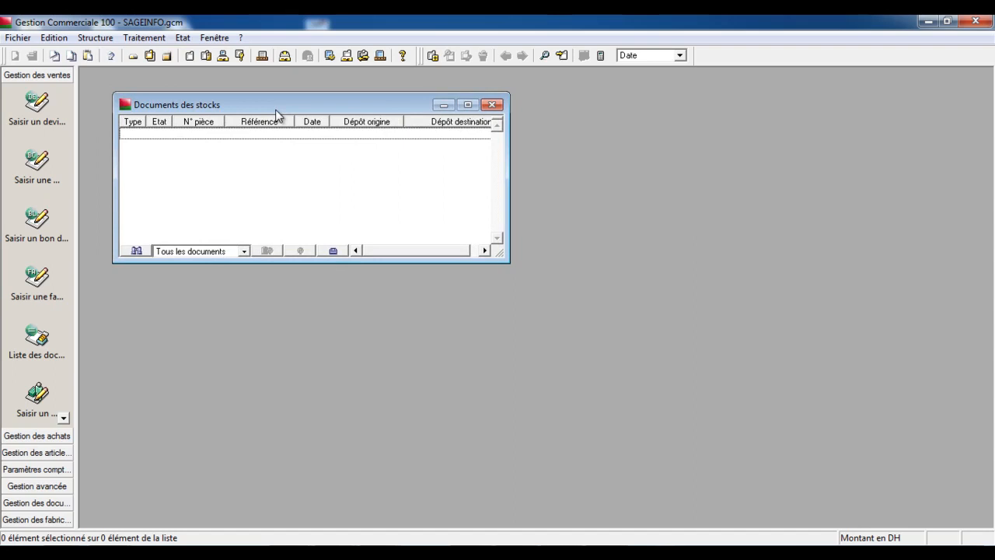
Step: Add a new stock document of type Mouvement d'entrée and widen its window to show the full amount column
right_click(282, 178)
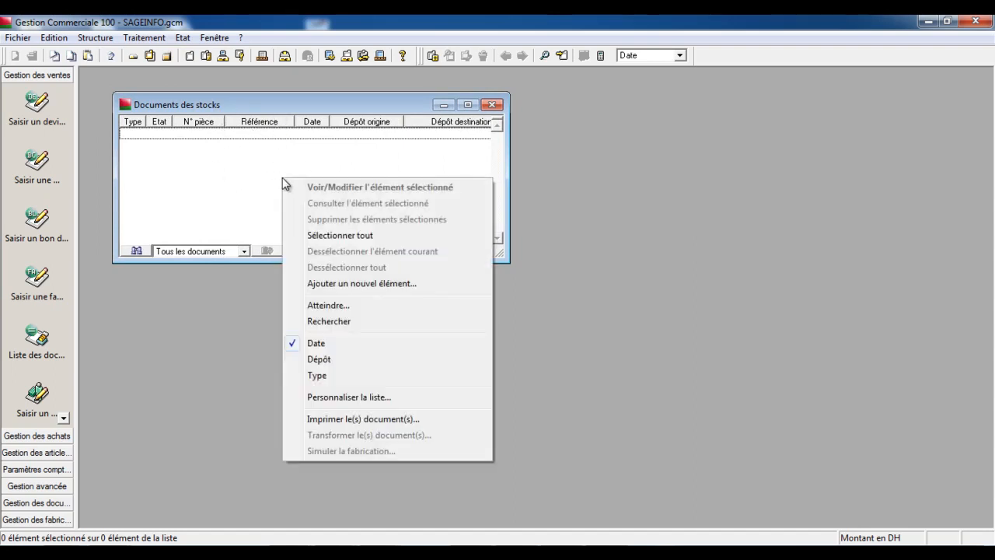
left_click(361, 284)
left_click_drag(277, 134, 332, 132)
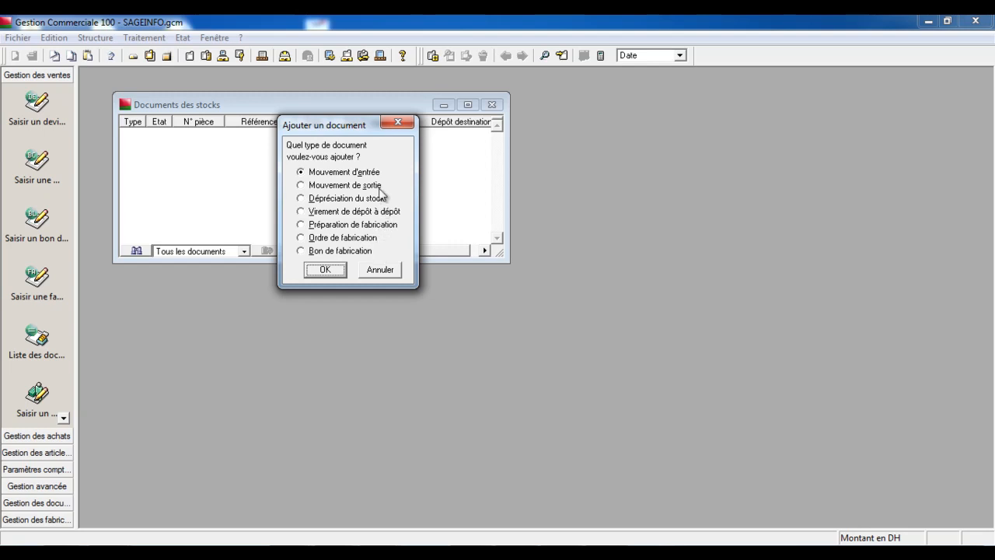
left_click_drag(344, 137, 371, 124)
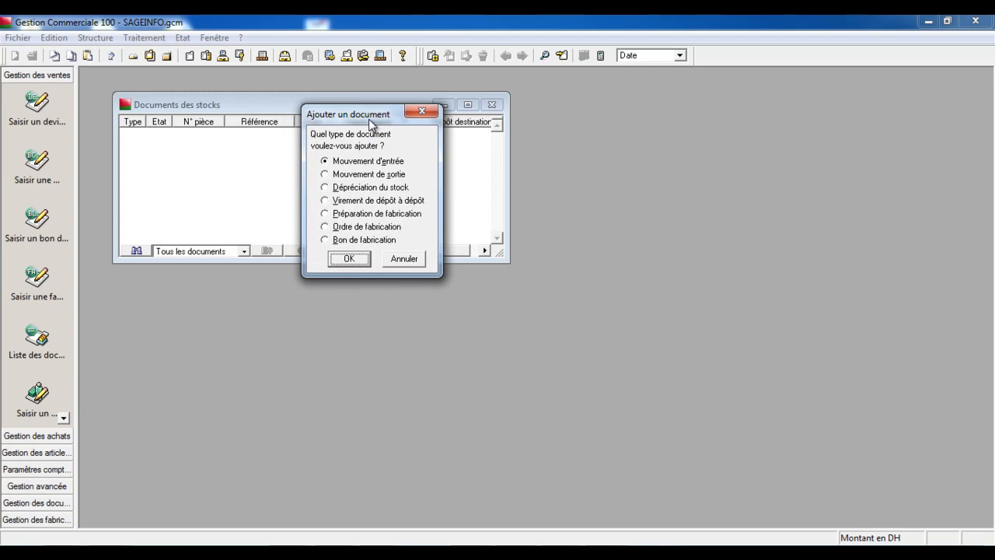
left_click(372, 163)
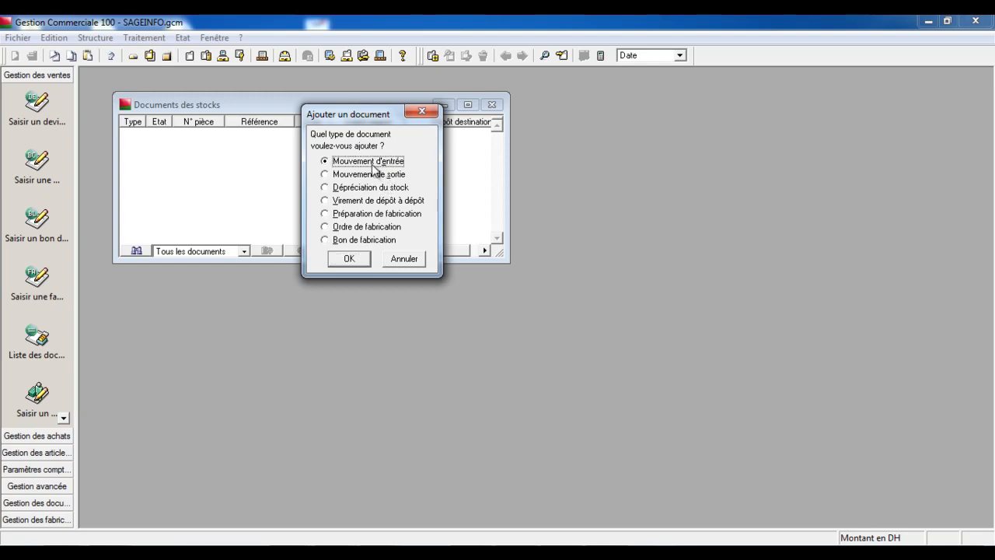
left_click(380, 175)
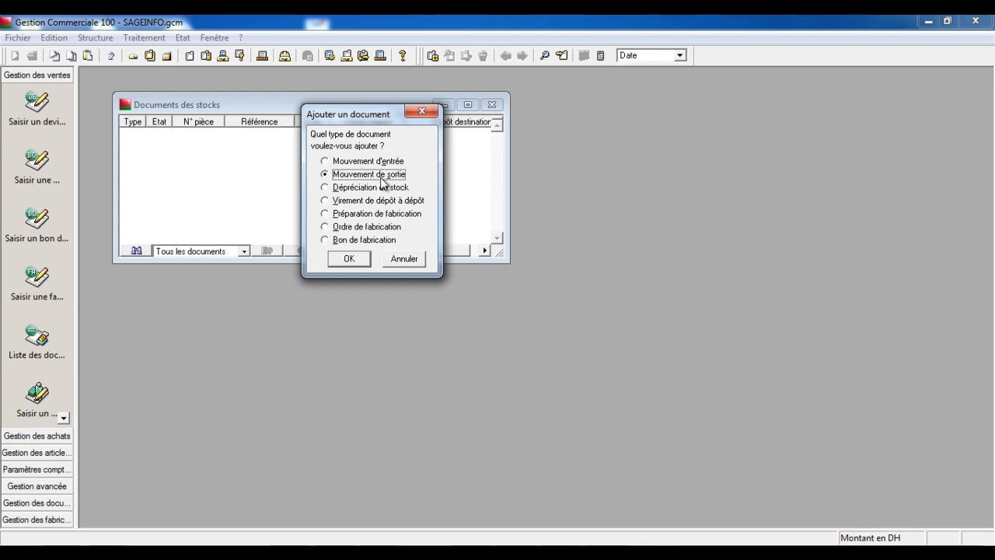
left_click(378, 165)
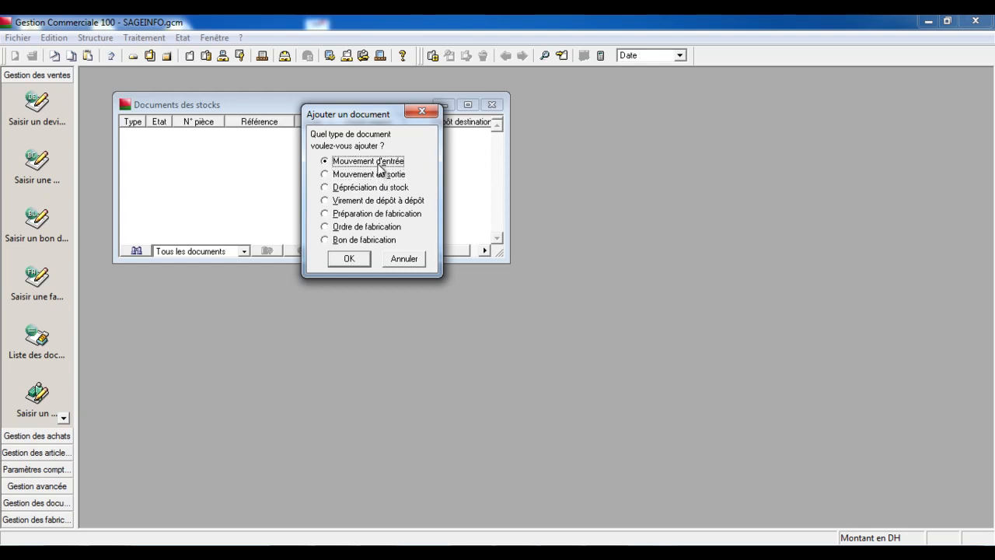
left_click(359, 263)
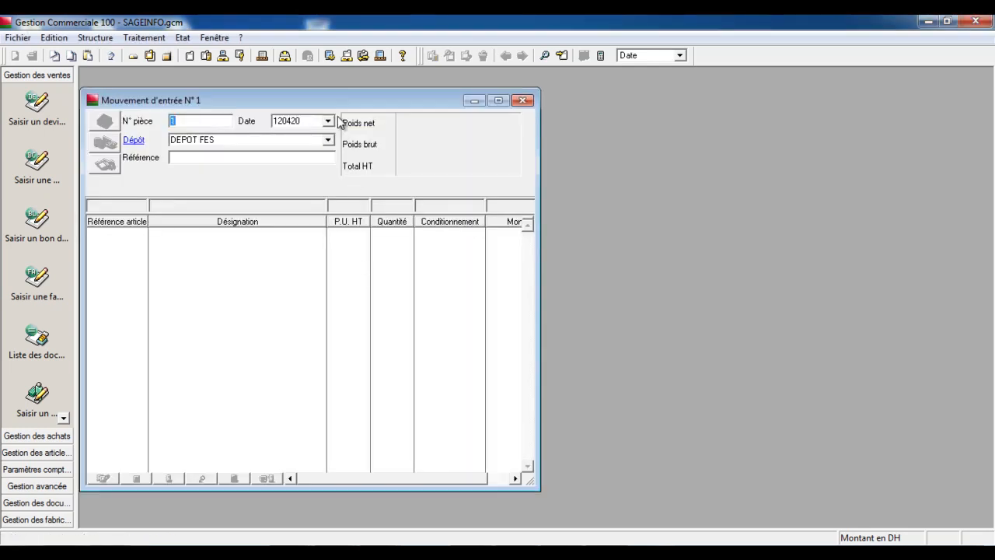
left_click_drag(335, 101, 356, 94)
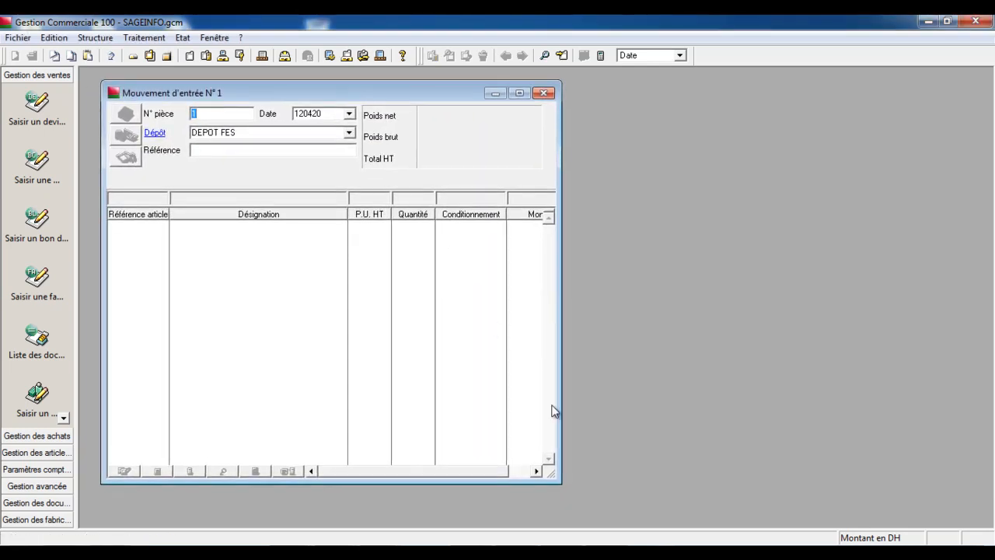
left_click_drag(563, 486, 696, 487)
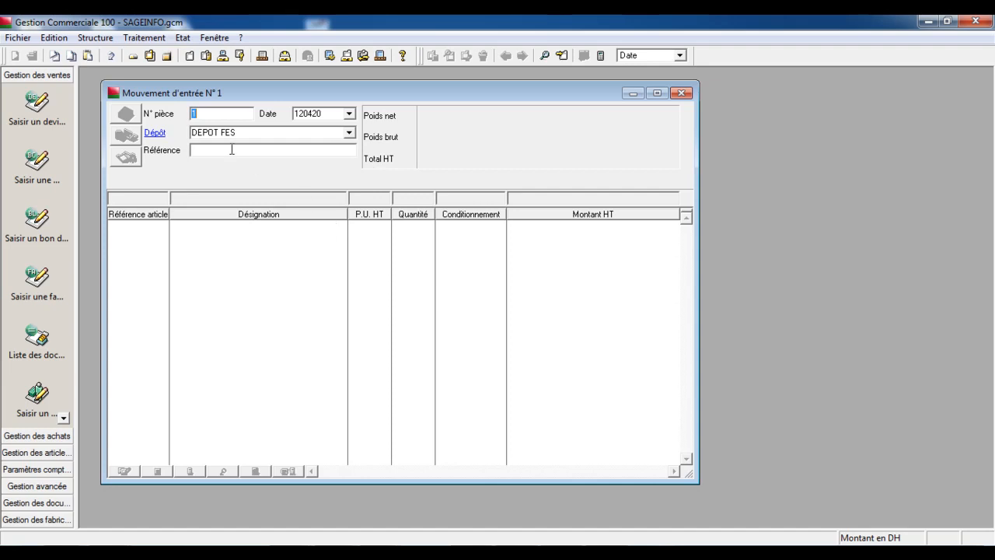
Step: Choose DEPOT FES as the depot of the entry movement
left_click(194, 113)
left_click(352, 134)
left_click(354, 135)
key("Delete")
left_click(350, 134)
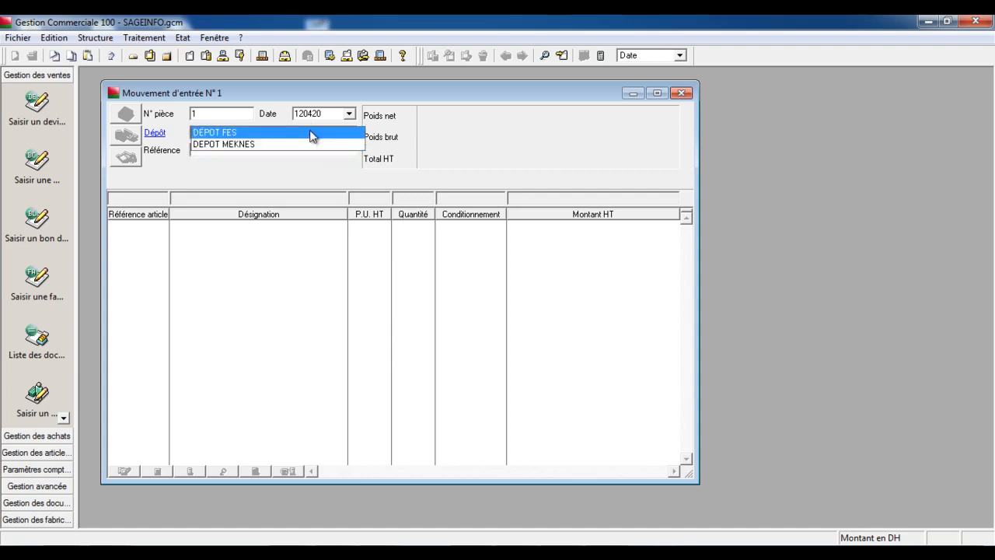
left_click(311, 133)
left_click(335, 148)
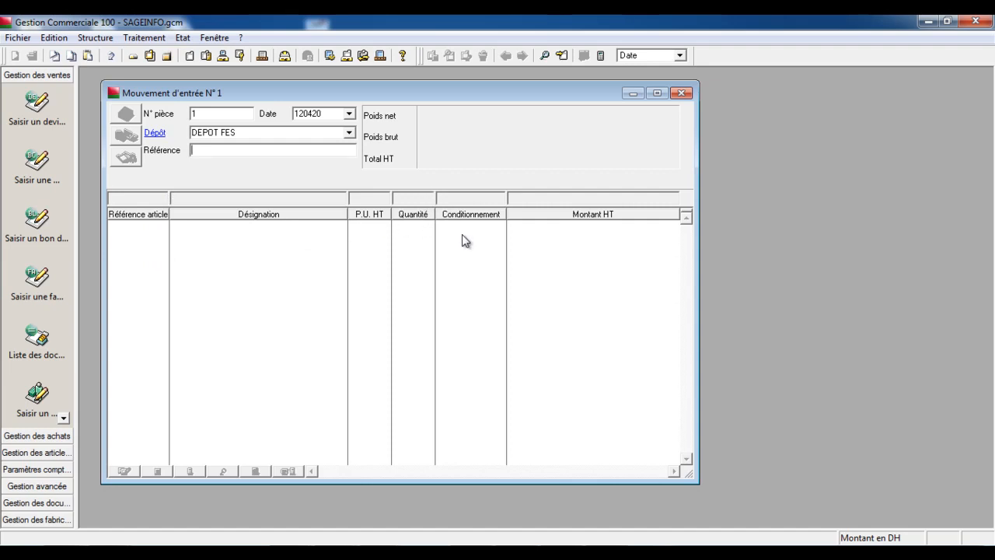
Step: Set the entry movement's piece number to ME1
key("shift+Tab")
key("shift+Tab")
type("ME")
left_click_drag(202, 114, 345, 140)
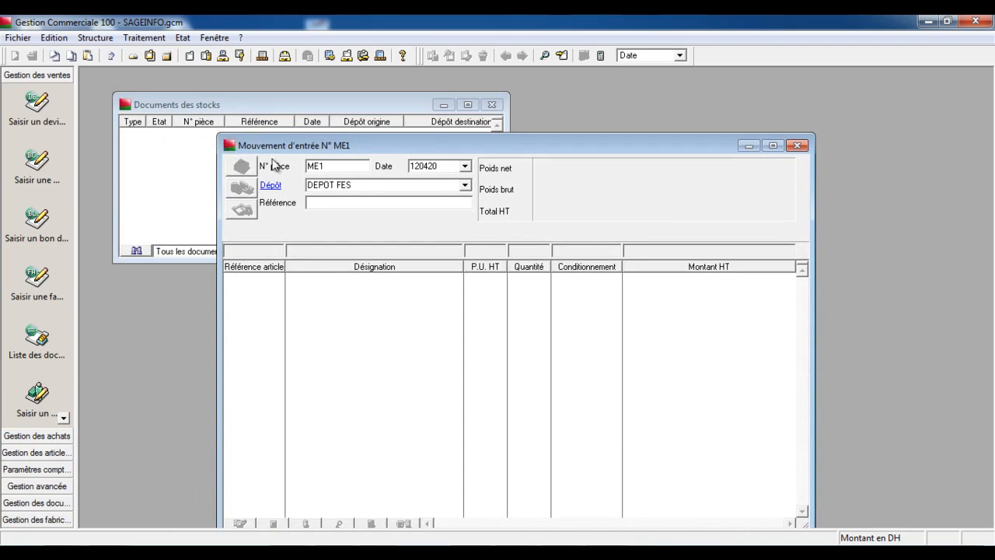
left_click(331, 165)
left_click_drag(331, 165, 279, 159)
left_click(326, 165)
left_click_drag(327, 167, 315, 169)
left_click(319, 168)
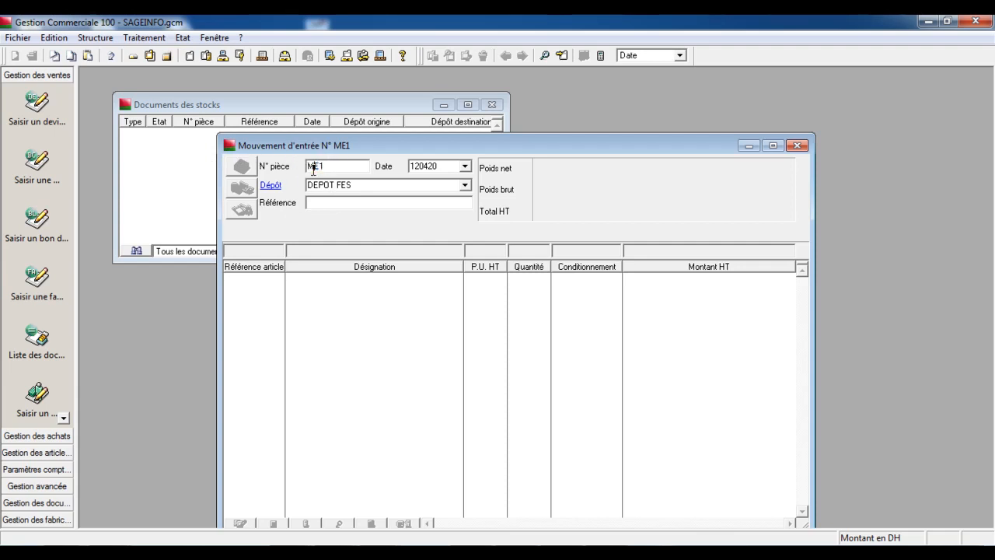
left_click(445, 165)
type("020")
left_click_drag(443, 166, 369, 162)
left_click(446, 169)
left_click(418, 165)
left_click(464, 167)
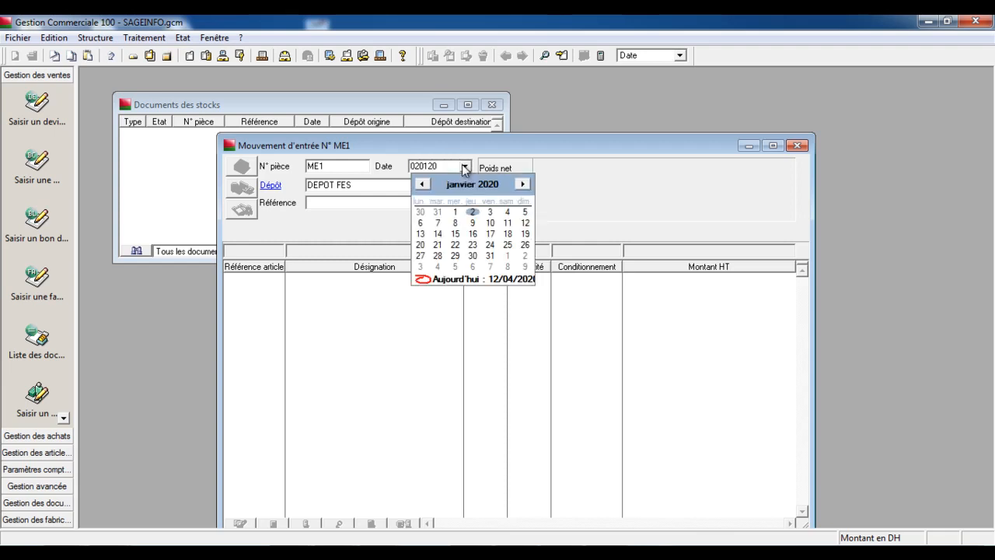
left_click(472, 213)
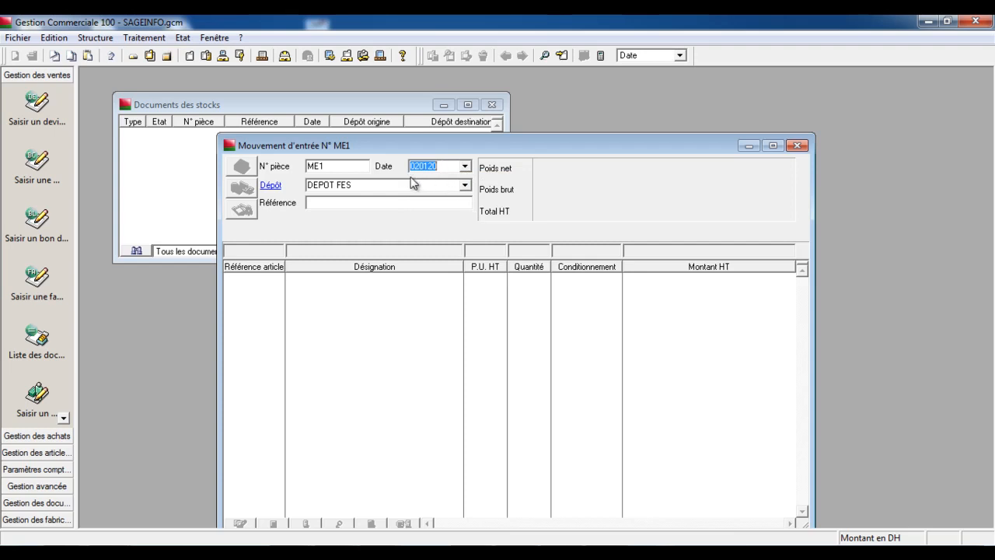
left_click(367, 164)
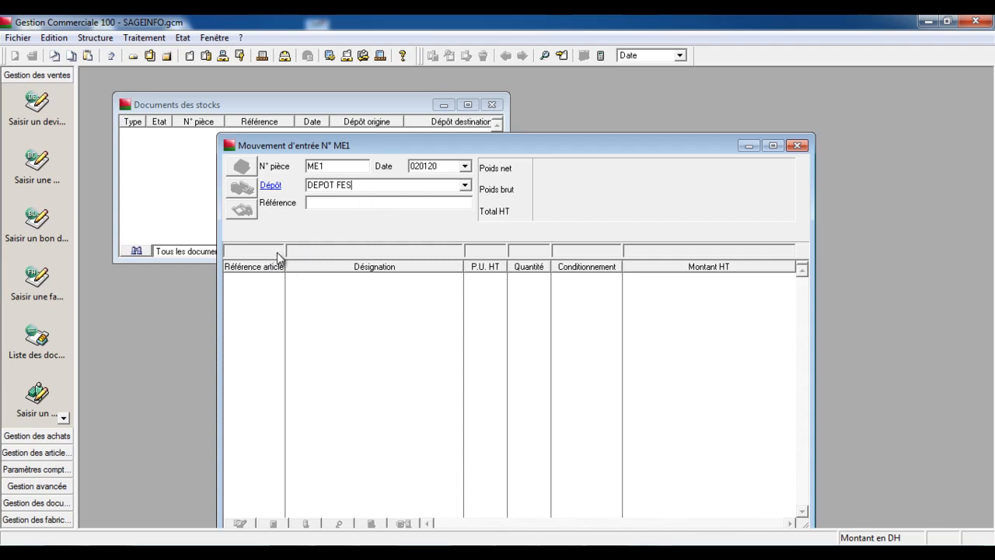
Step: Validate the header of entry movement ME1 and close the document
key("Return")
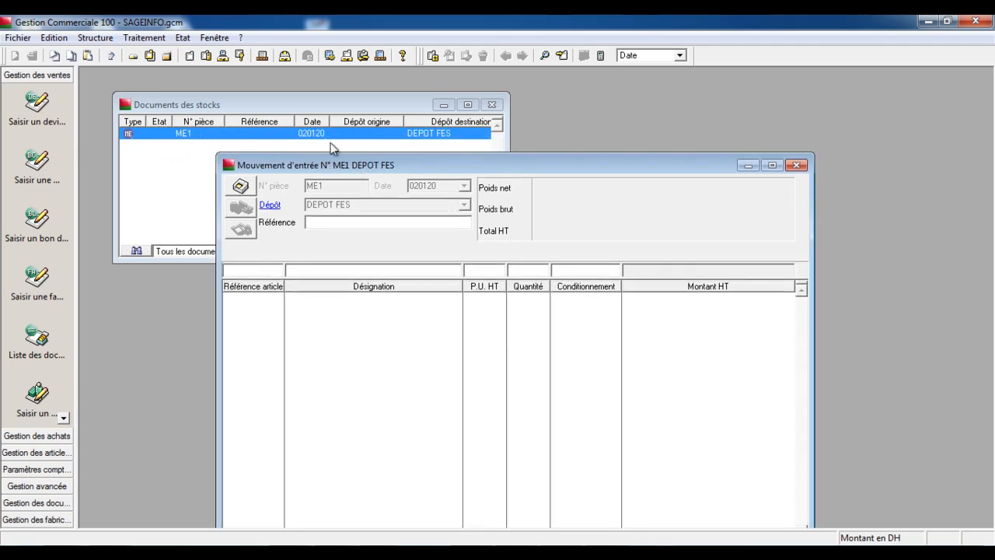
left_click_drag(332, 164, 324, 132)
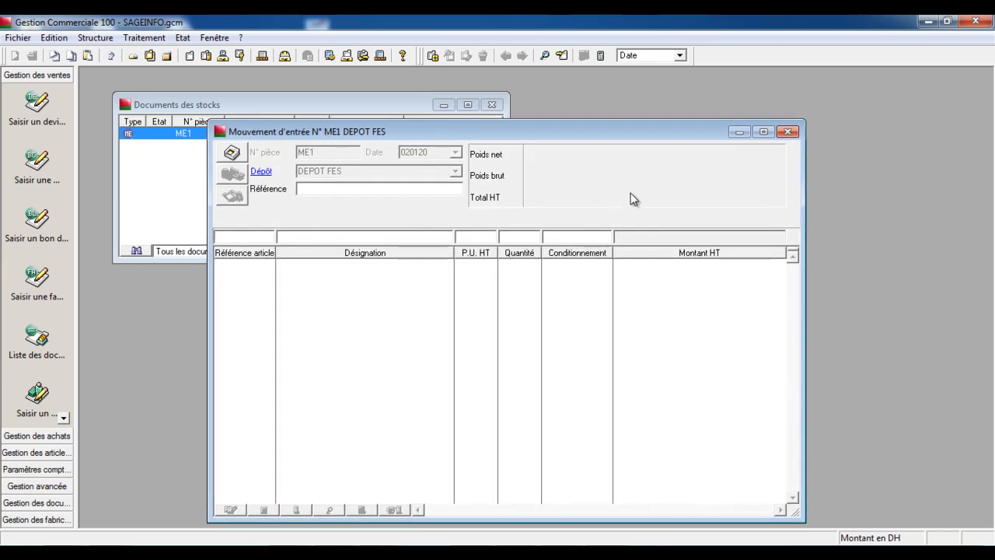
left_click(787, 131)
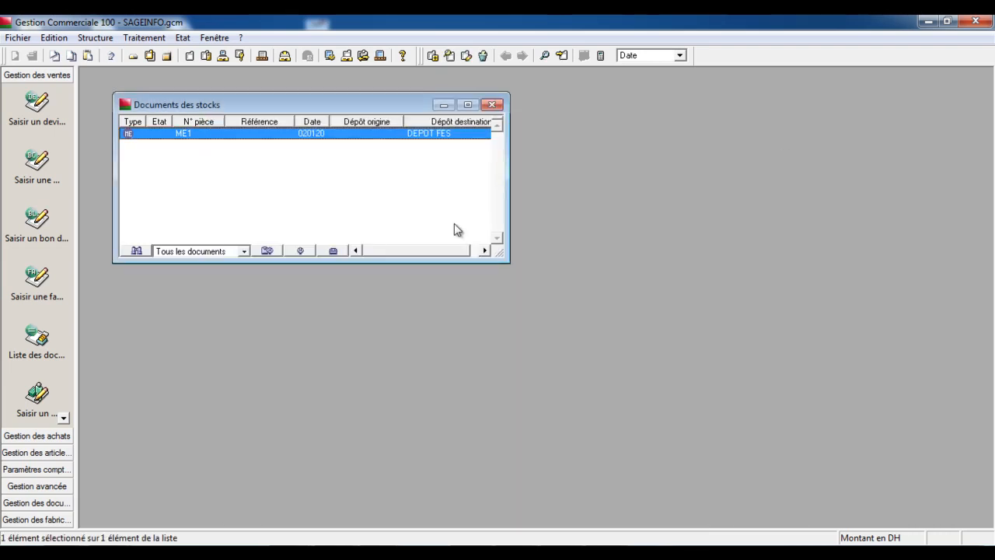
Step: Reopen entry movement ME1 and add a line for article BOIT (BOITIER COMPLETE I7) with a quantity of 20
double_click(259, 138)
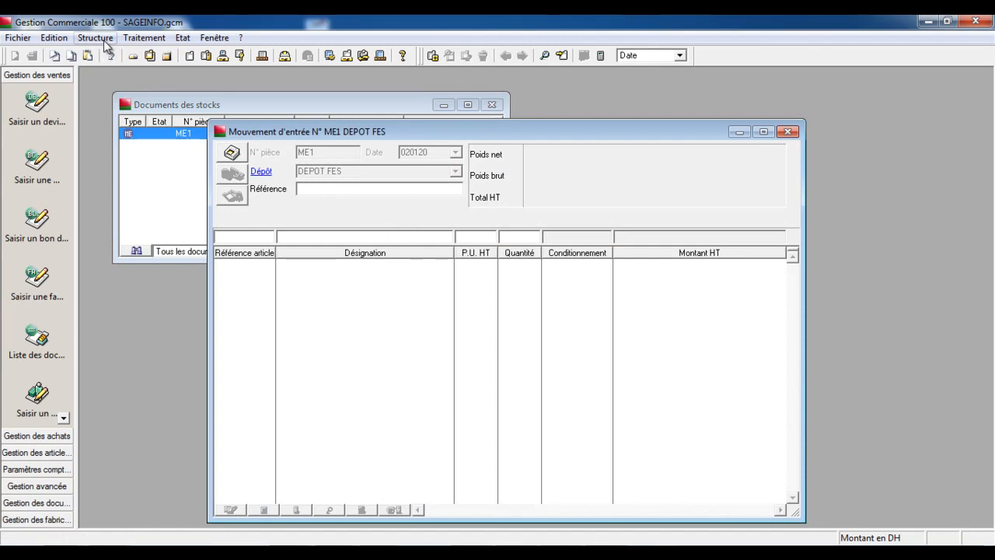
double_click(260, 237)
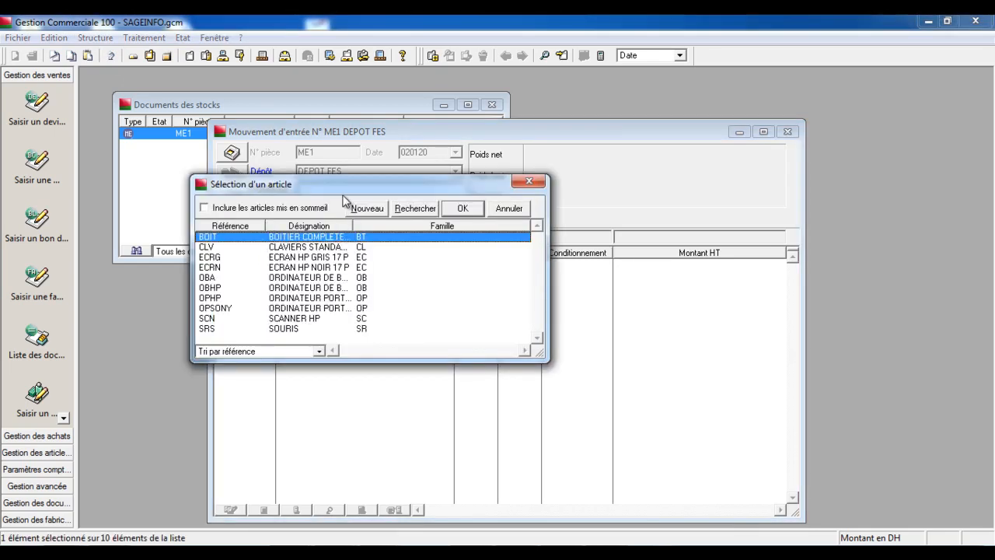
left_click_drag(343, 196, 606, 131)
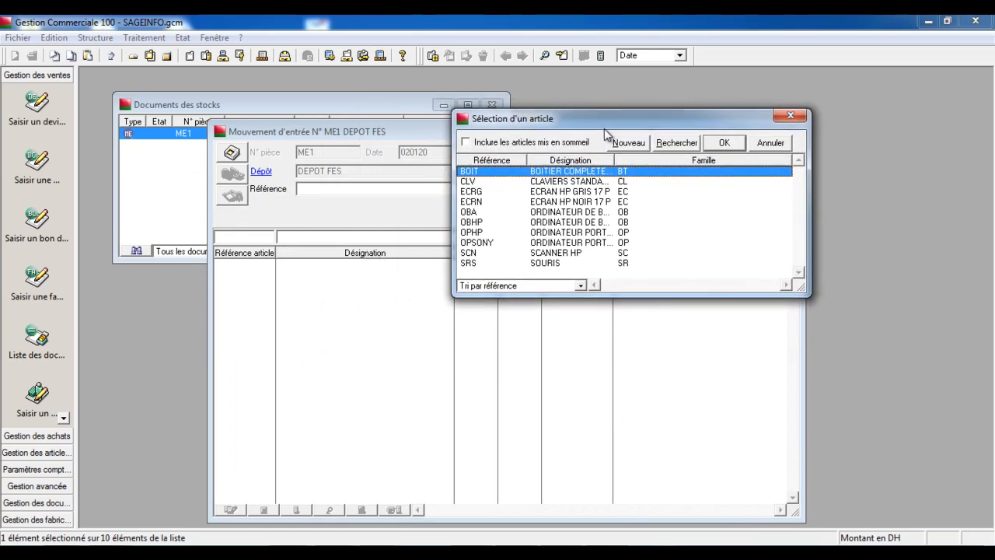
double_click(591, 173)
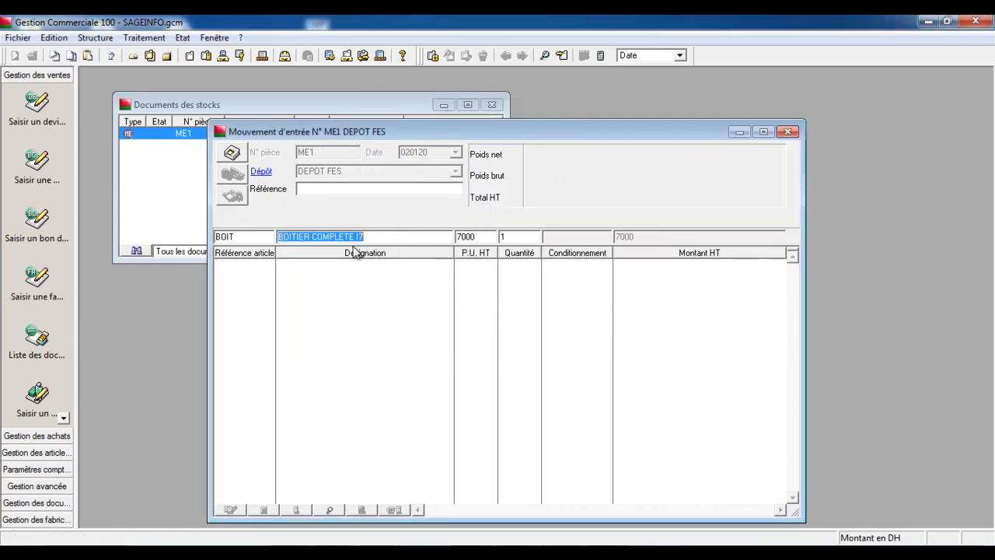
key("Tab")
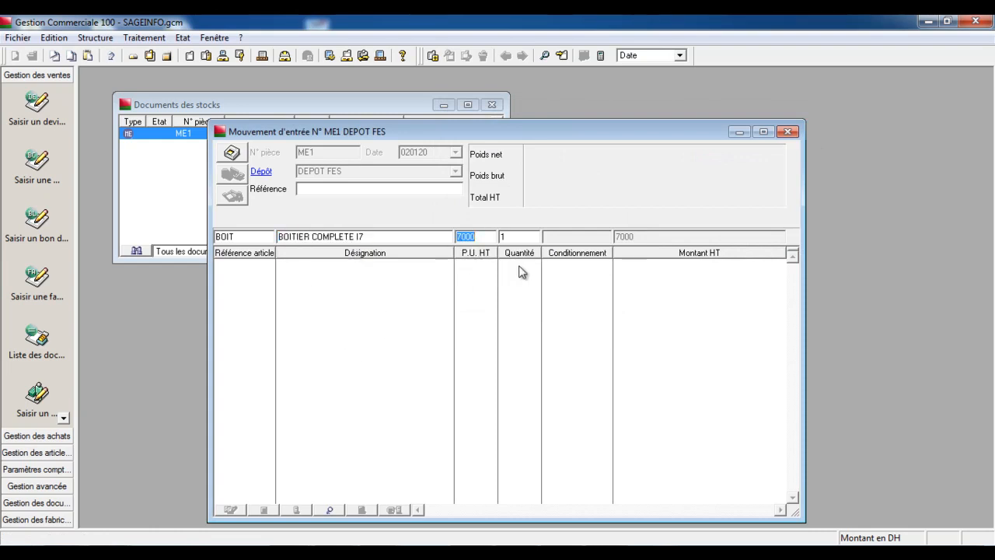
key("Tab")
type("20")
key("Return")
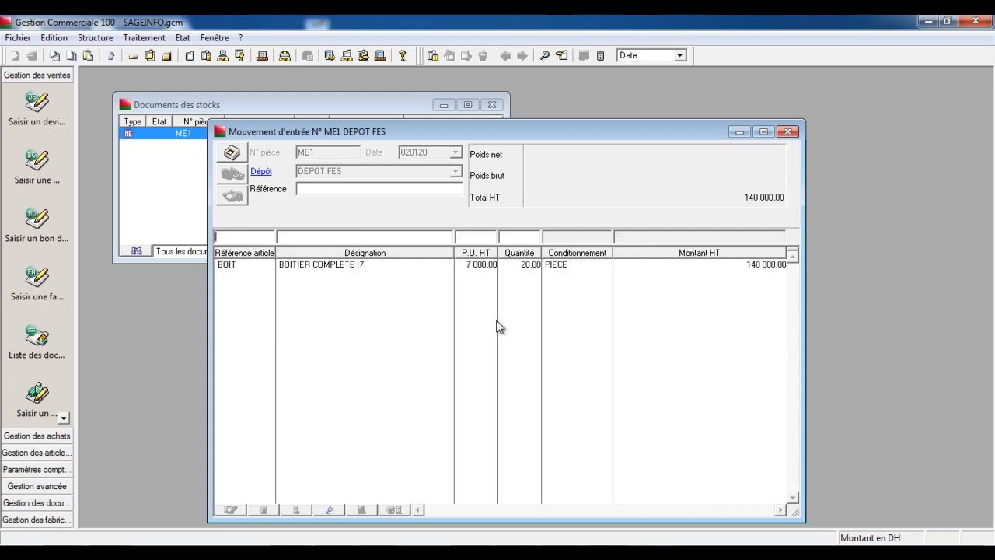
Step: Add a line for article CLV (CLAVIERS STANDARD) with a quantity of 30 to the entry movement
key("Tab")
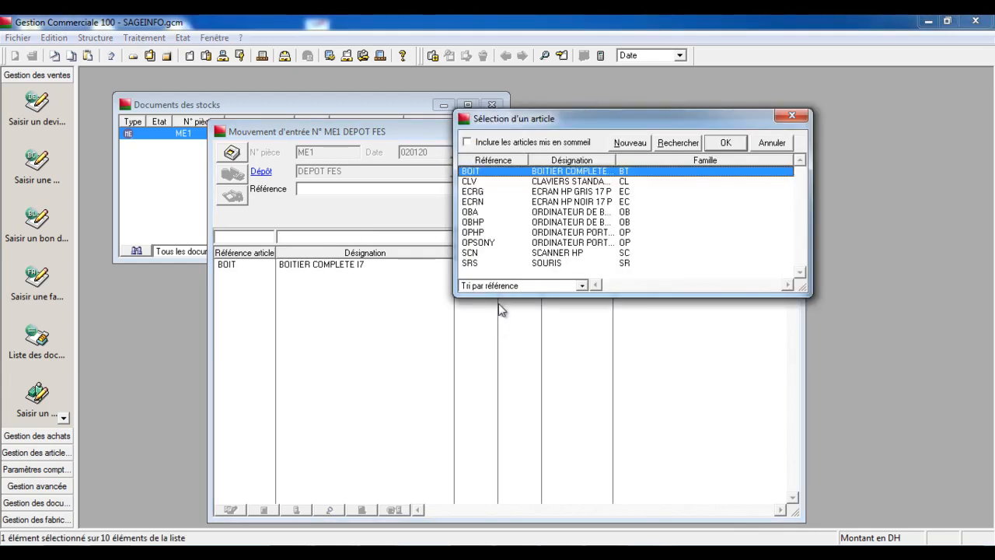
double_click(551, 183)
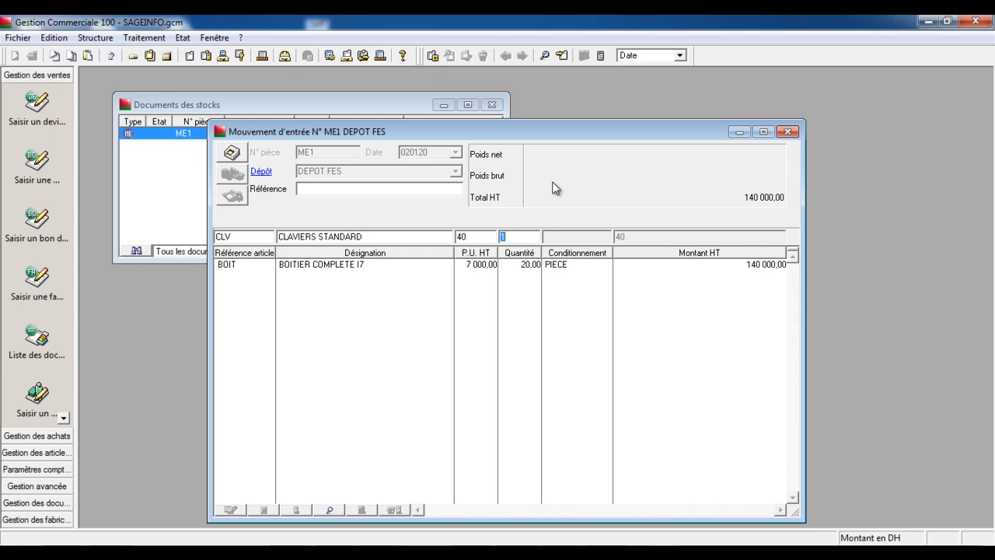
type("30")
key("Return")
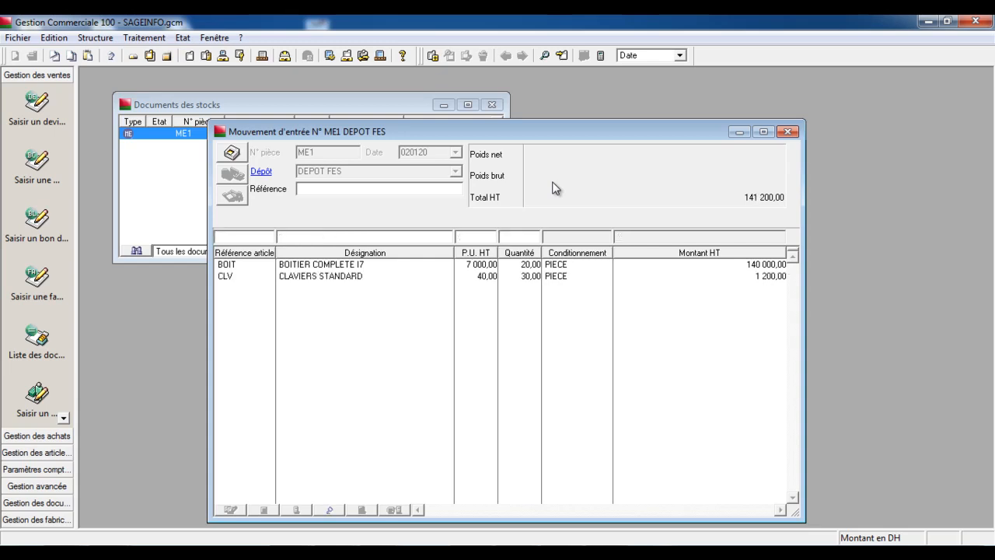
Step: Add a line for article ECRG (ECRAN HP GRIS 17 P) with a quantity of 20
key("Tab")
key("Down")
key("Down")
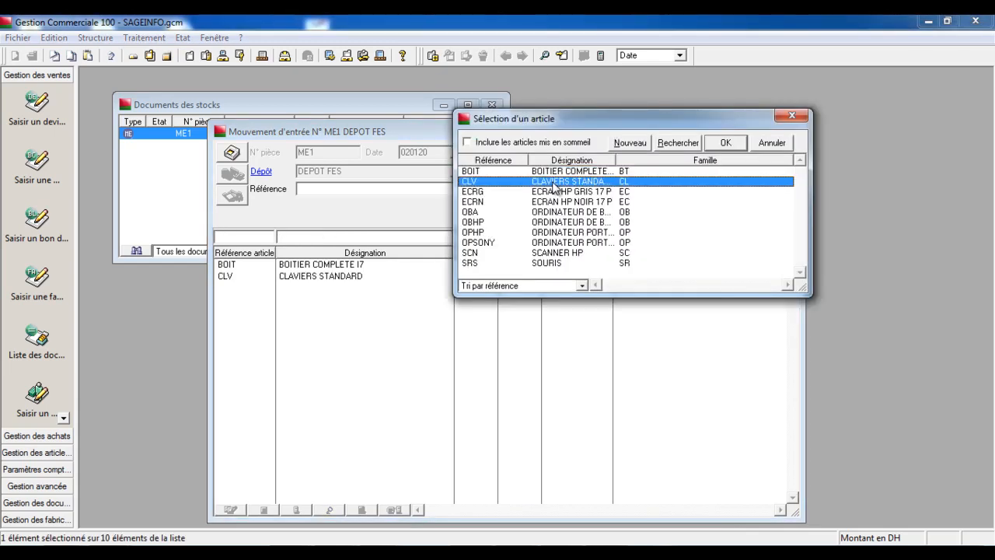
key("Return")
key("Tab")
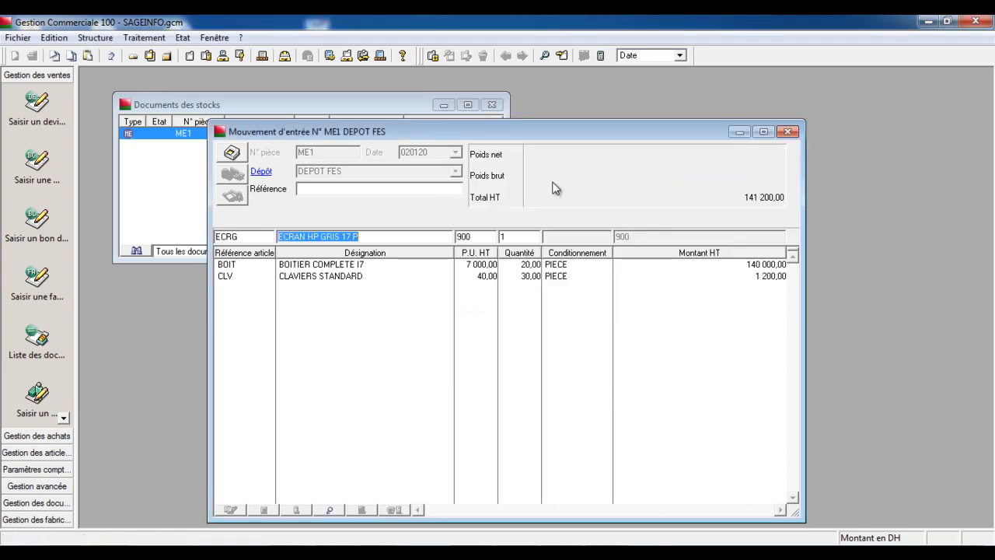
key("Tab")
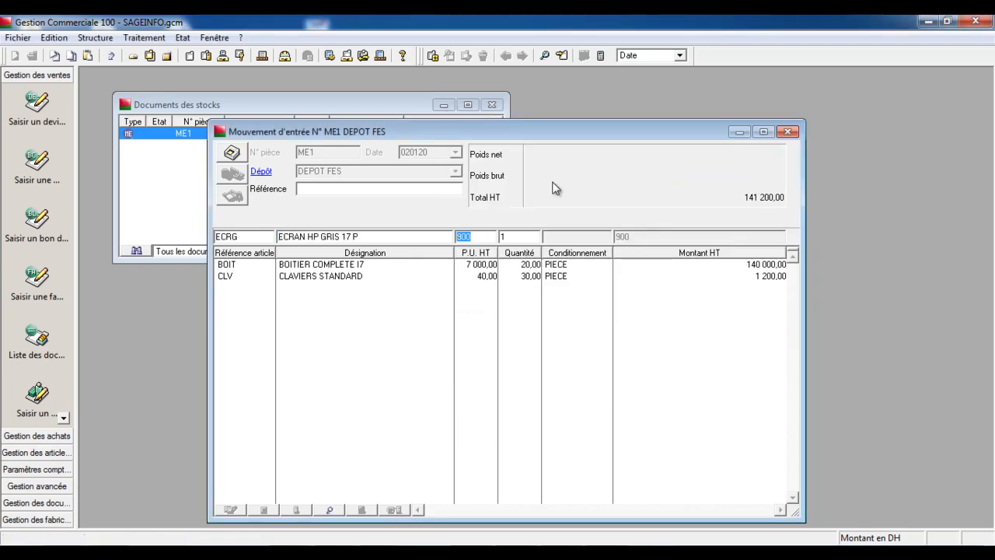
key("Tab")
type("20")
key("Return")
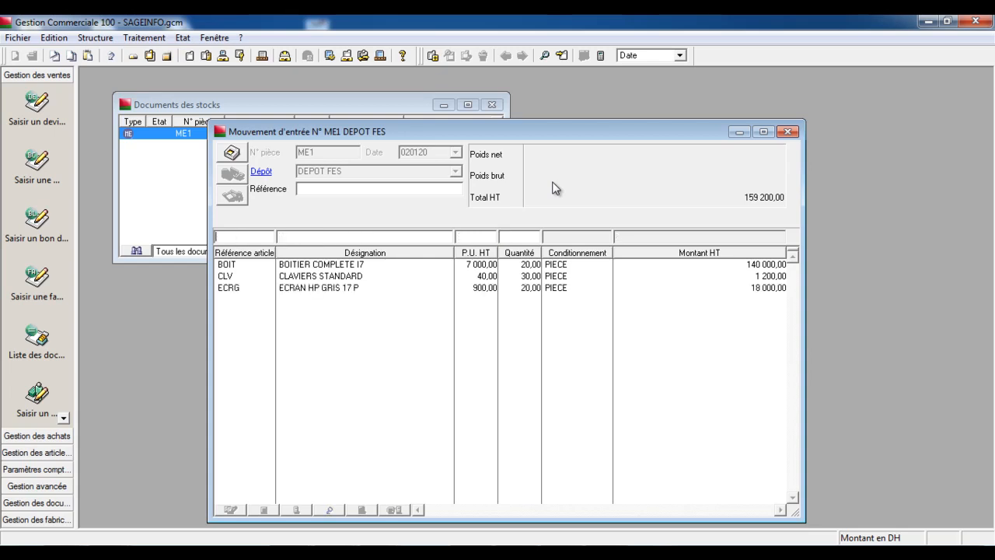
Step: Add a line for article ECRN (ECRAN HP NOIR 17 P) with a quantity of 20
type("E")
key("Tab")
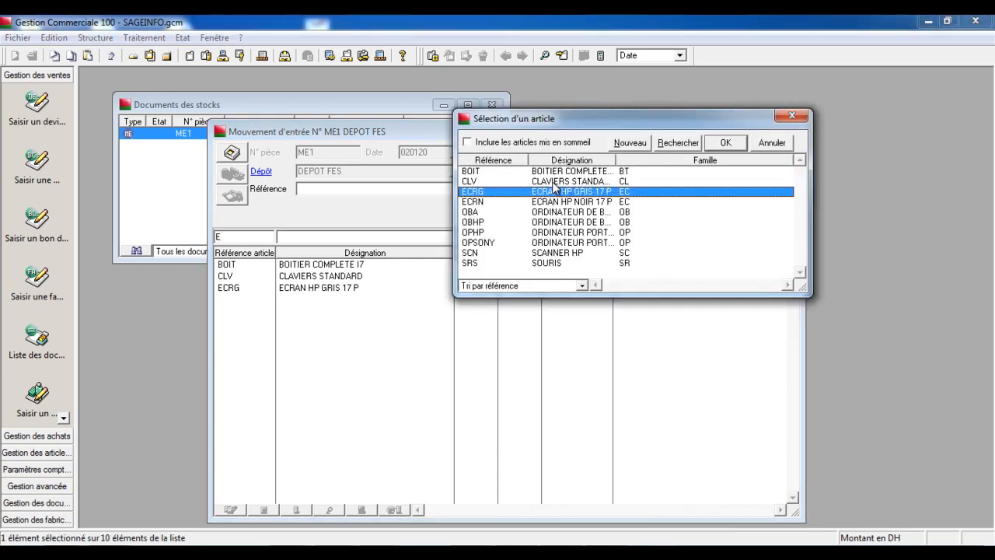
key("Down")
key("Return")
key("Tab")
type("2")
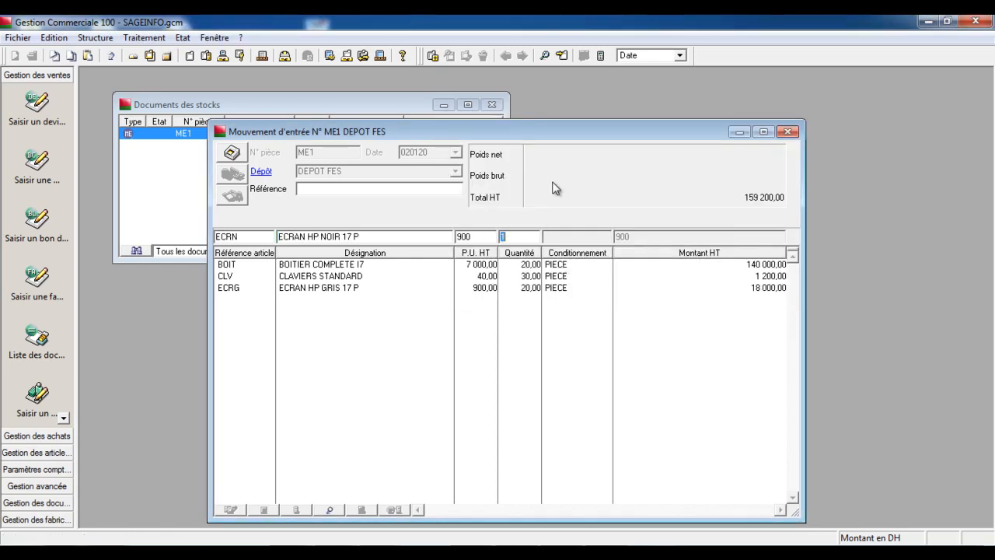
type("0")
key("Return")
Step: Widen the designation column in the article list and add a line for OBHP (ORDINATEUR DE BUREAU HP I7) with a quantity of 10
key("Tab")
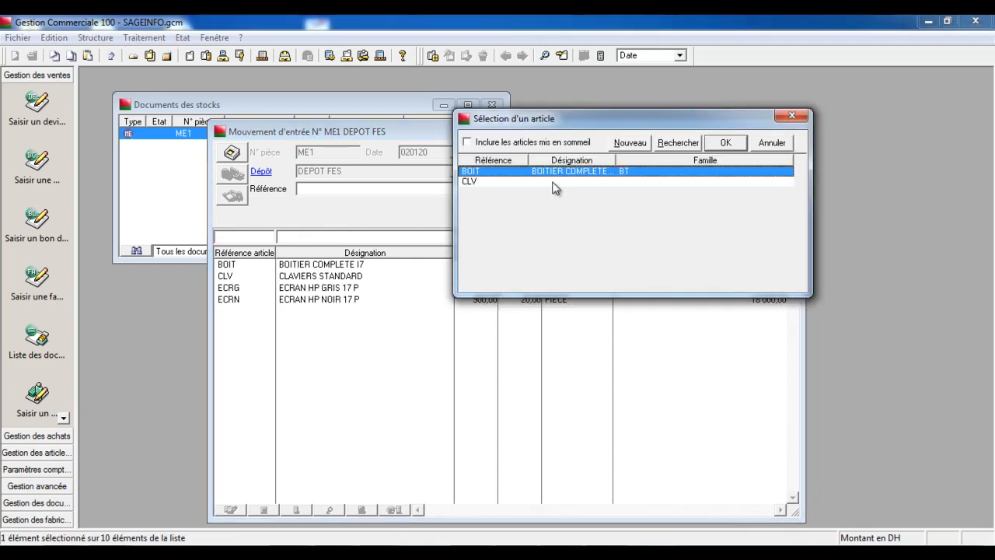
key("Down")
key("Down")
key("Down")
key("Down")
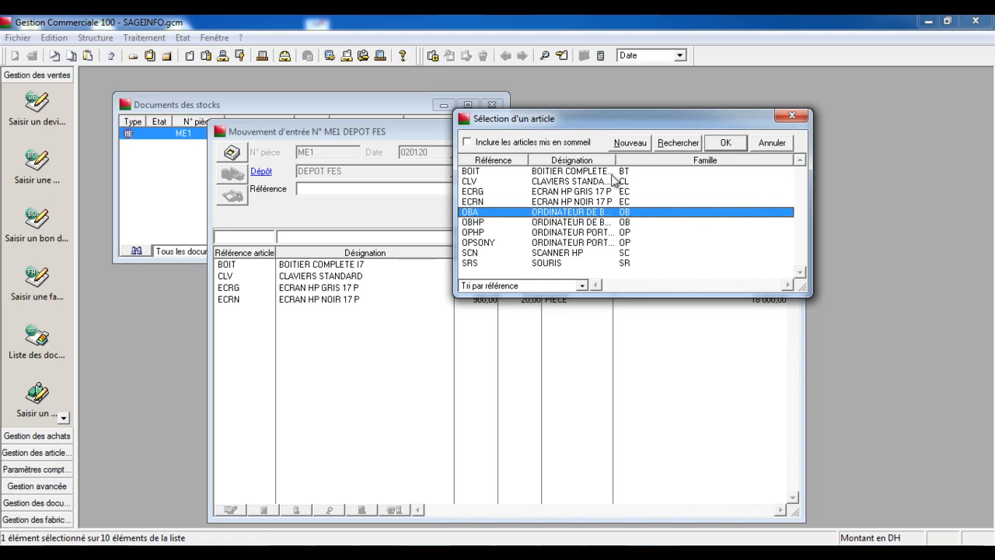
left_click_drag(616, 160, 663, 157)
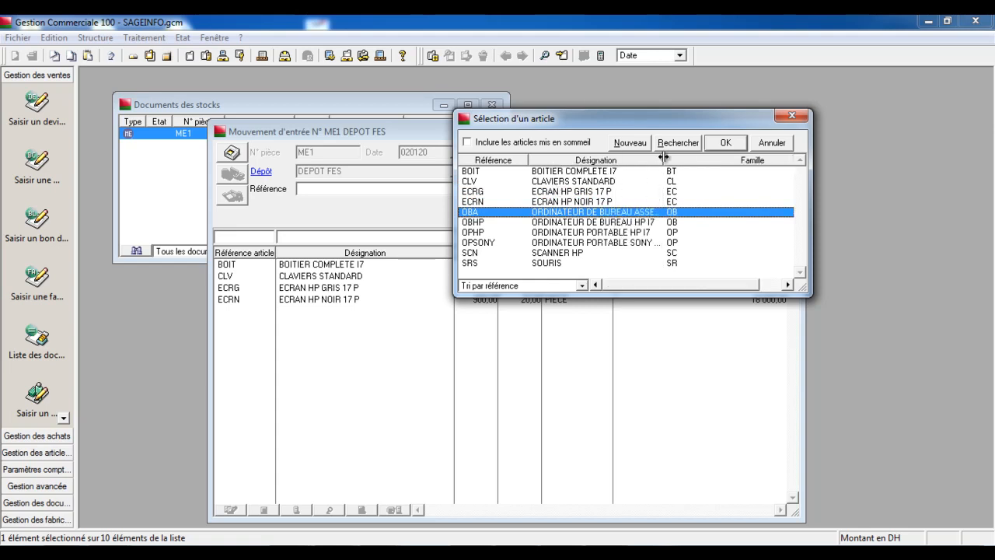
left_click(644, 222)
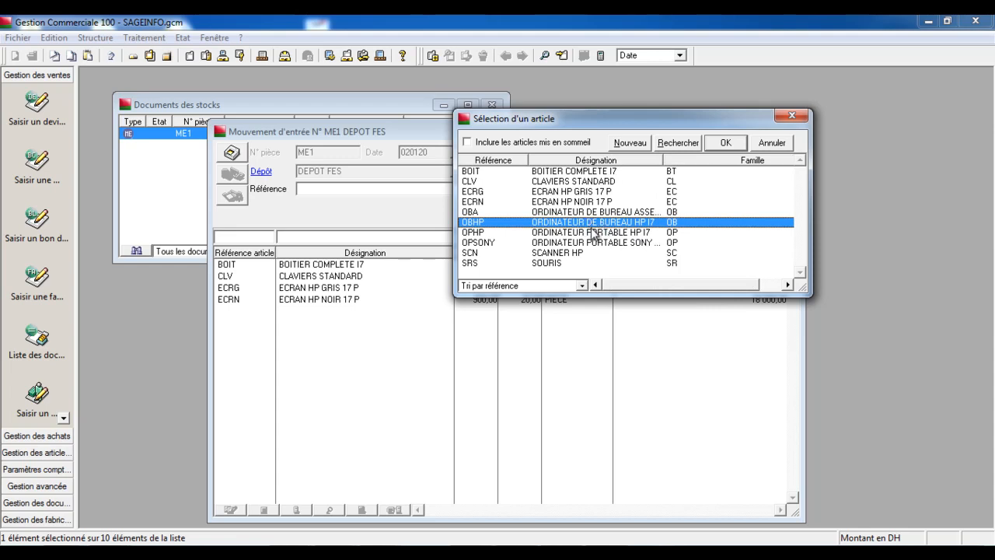
key("Tab")
double_click(592, 225)
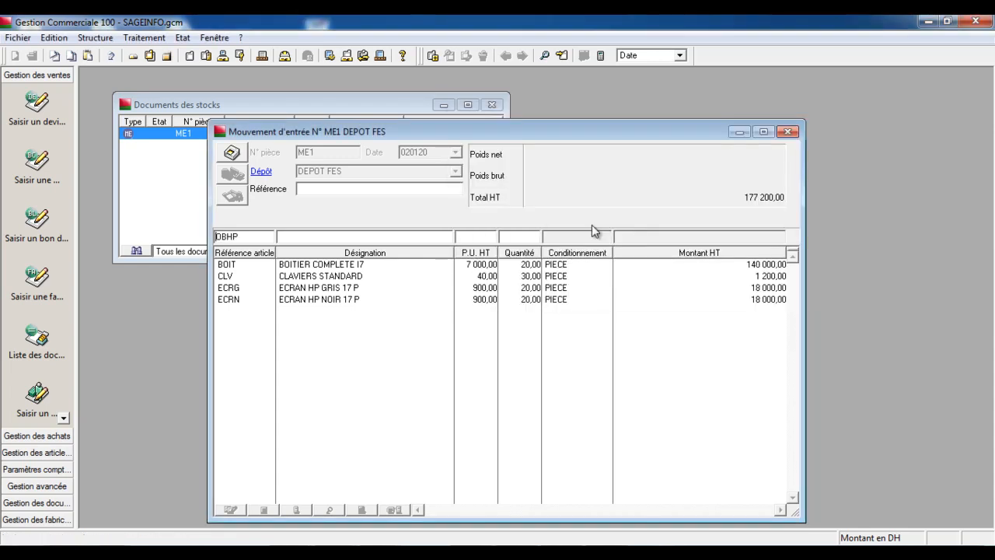
key("Tab")
type("10")
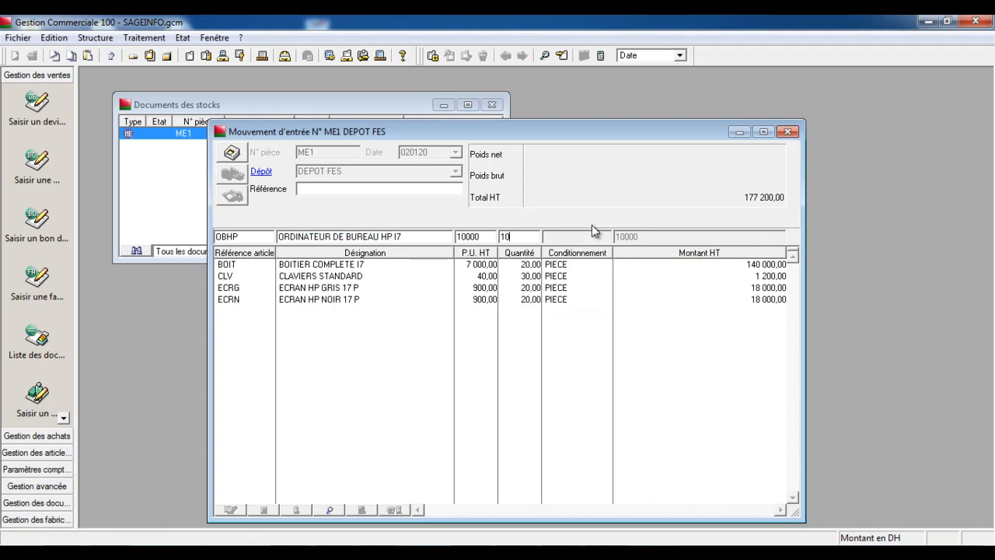
key("Return")
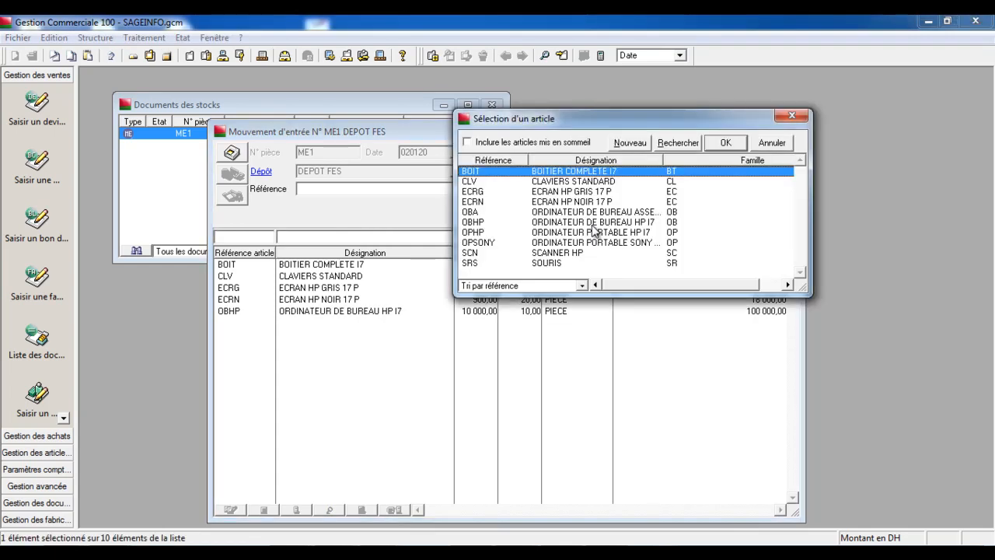
Step: Add a line for article OPSONY (ORDINATEUR PORTABLE SONY VAIO I7) at a unit price of 10000 with a quantity of 10
key("Down")
key("Down")
key("Down")
key("Down")
key("Down")
key("Down")
key("Down")
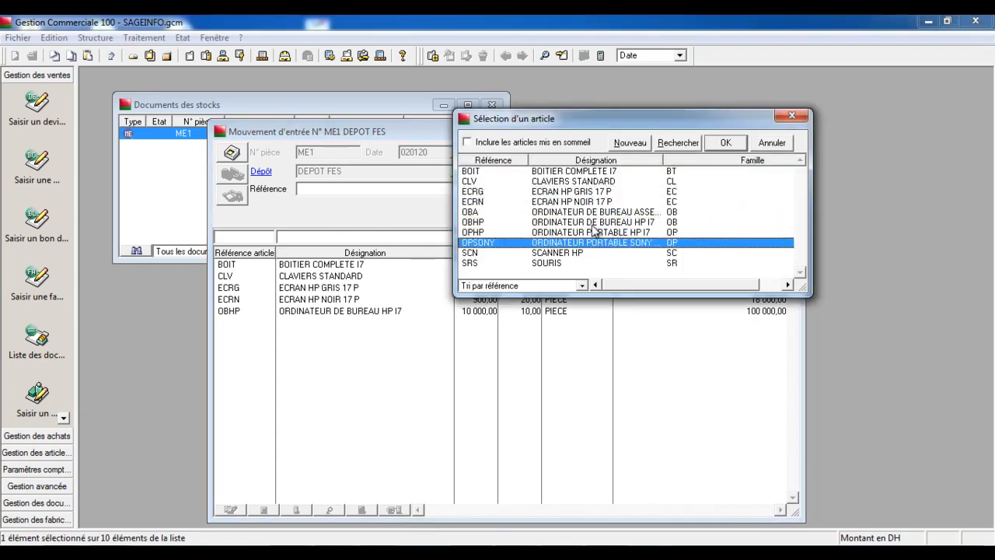
key("Return")
type("10000")
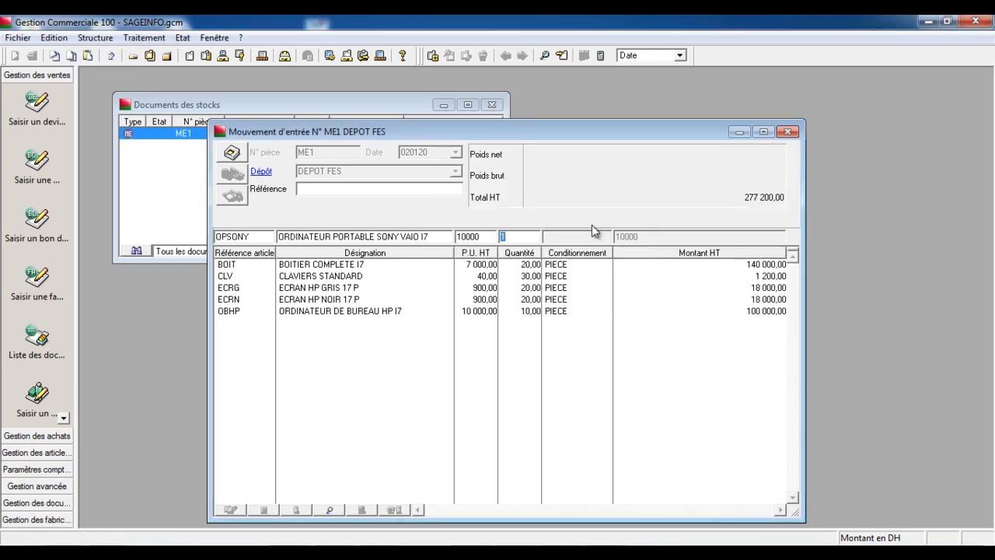
type("10")
key("Return")
Step: Add a line for article SCN (SCANNER HP) with a quantity of 10
key("Tab")
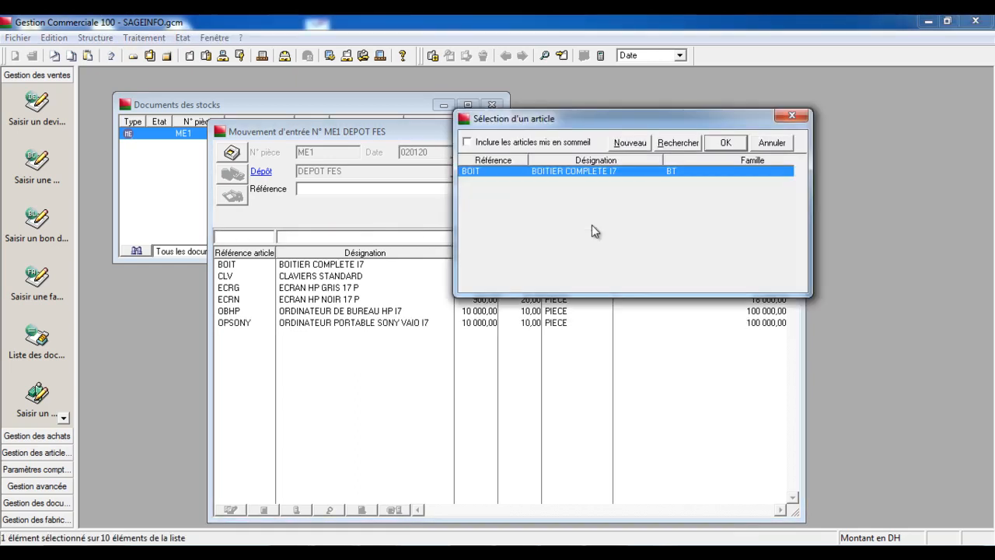
double_click(577, 256)
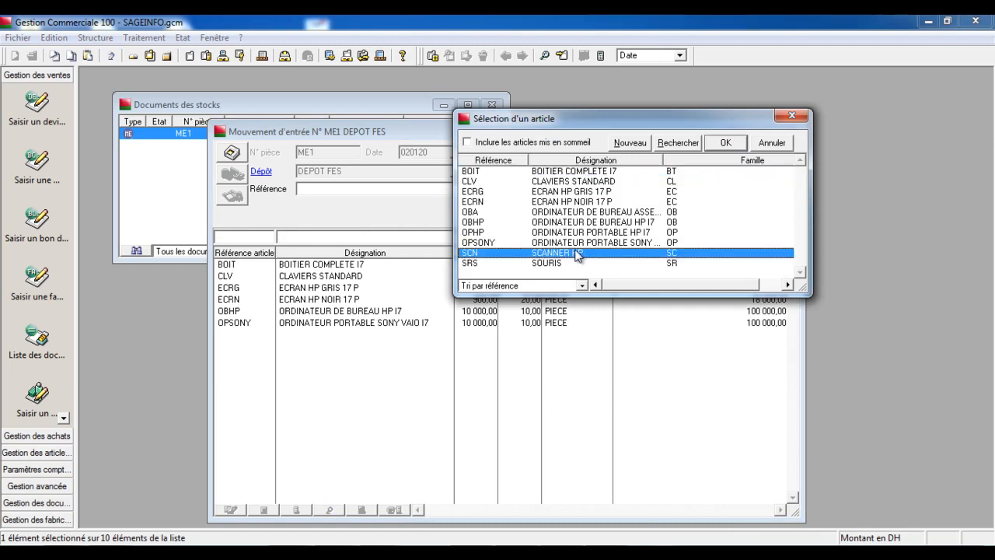
key("Tab")
key("Tab")
key("Tab")
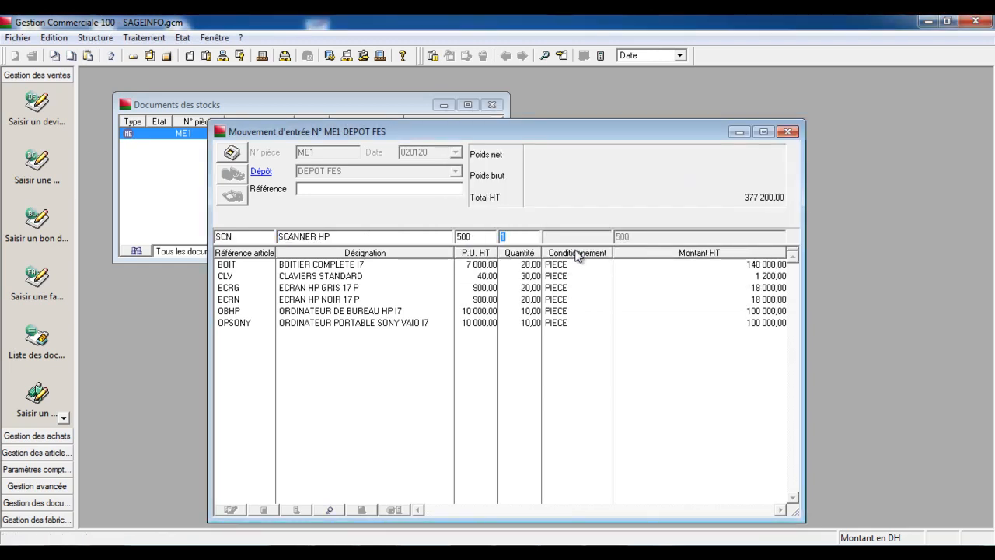
type("10")
key("Return")
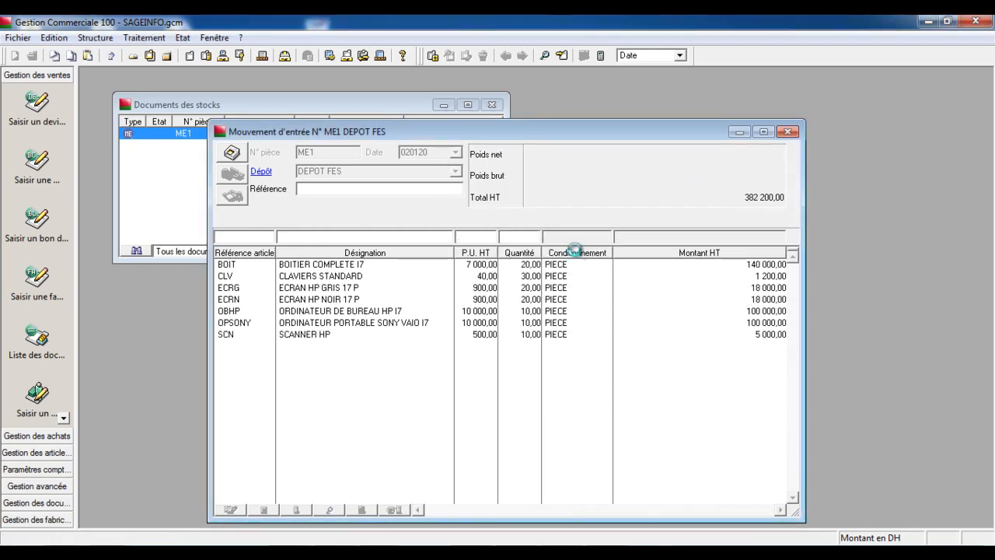
Step: Add a line for article SRS (SOURIS) with a quantity of 35
key("Tab")
key("Down")
key("Down")
key("Down")
key("Down")
key("Down")
key("Down")
key("Down")
key("Down")
key("Down")
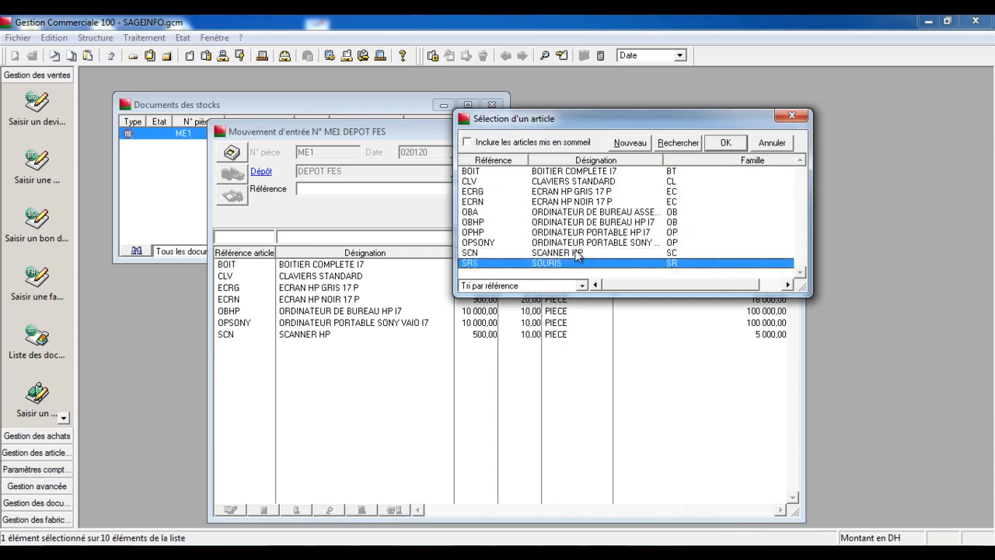
key("Return")
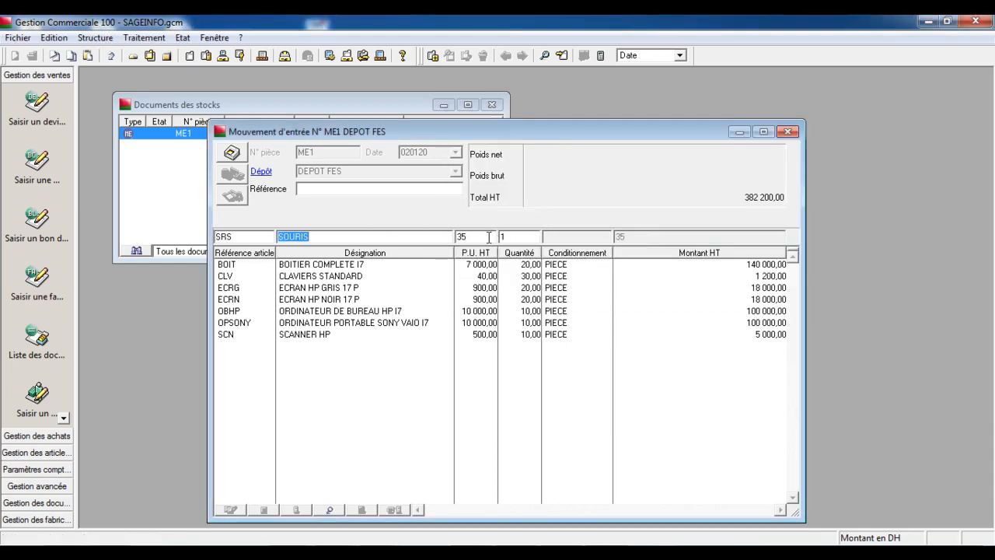
key("Tab")
key("Tab")
type("35")
key("Return")
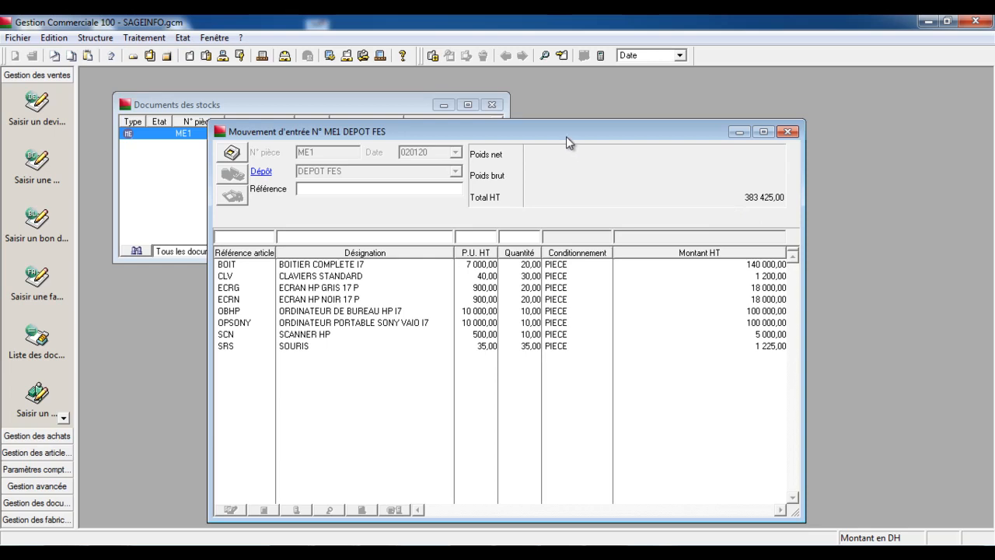
Step: Start printing entry movement ME1 with the template Mouvement d'entrée.bgc from the Sage folder Gestion commerciale, Documents standards, Stocks
left_click_drag(566, 137, 561, 123)
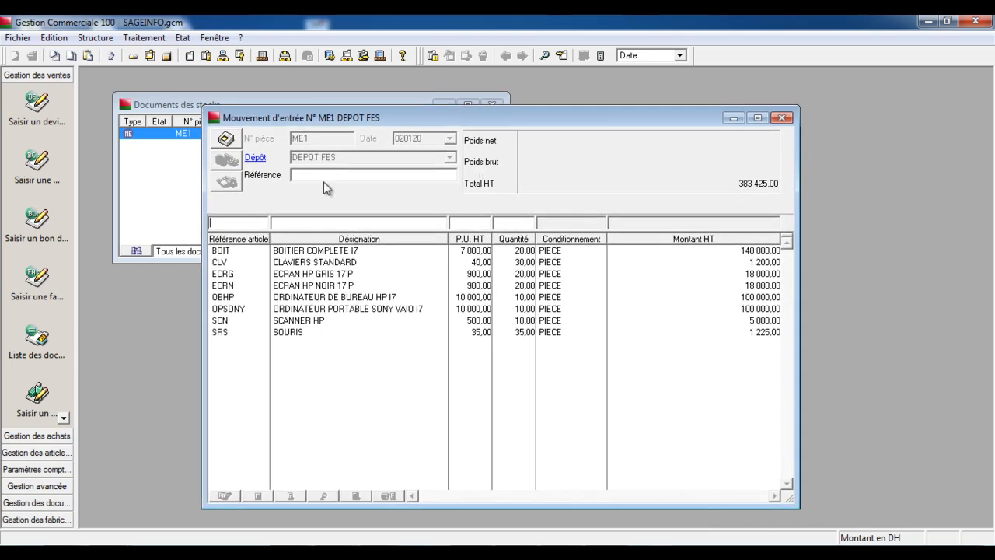
left_click(238, 138)
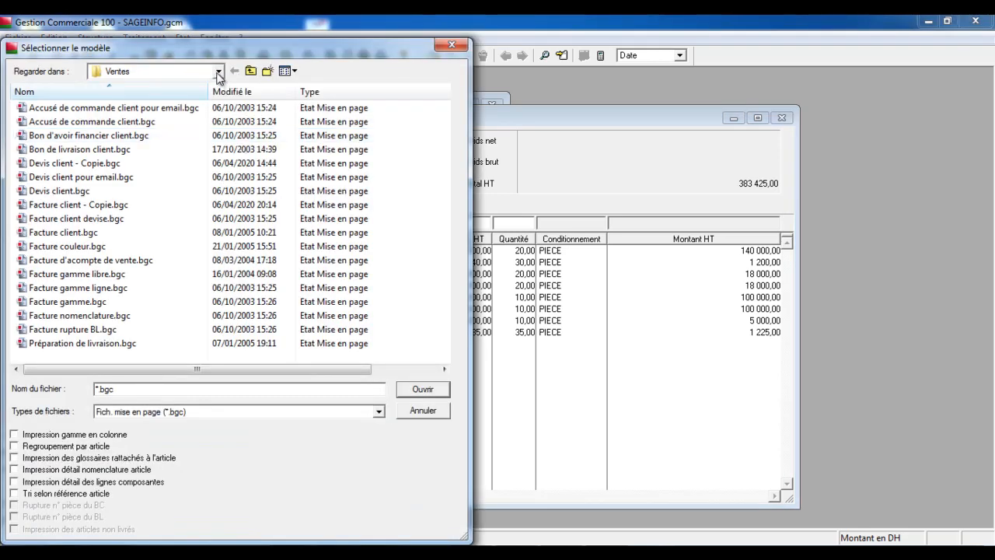
left_click(218, 73)
left_click_drag(220, 133, 221, 108)
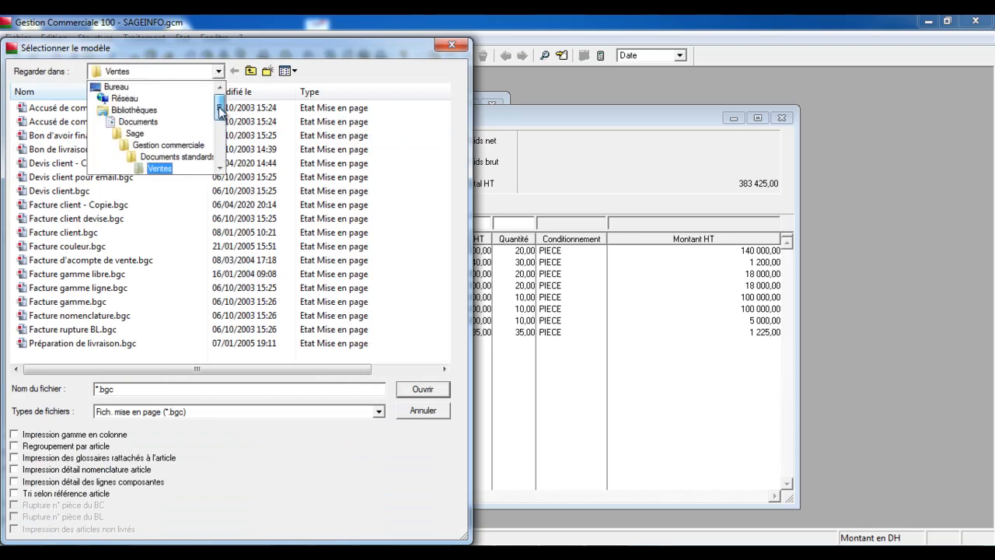
left_click(160, 110)
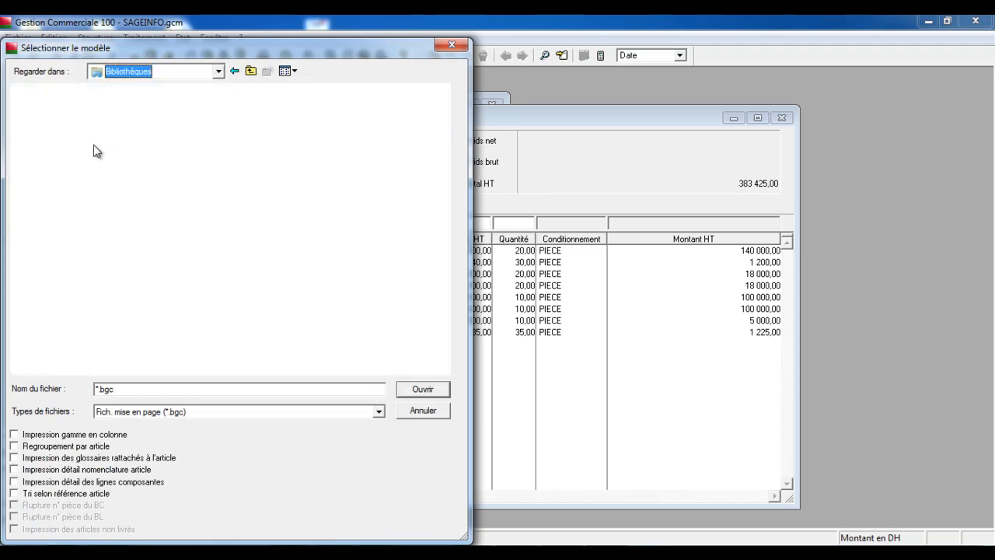
double_click(107, 101)
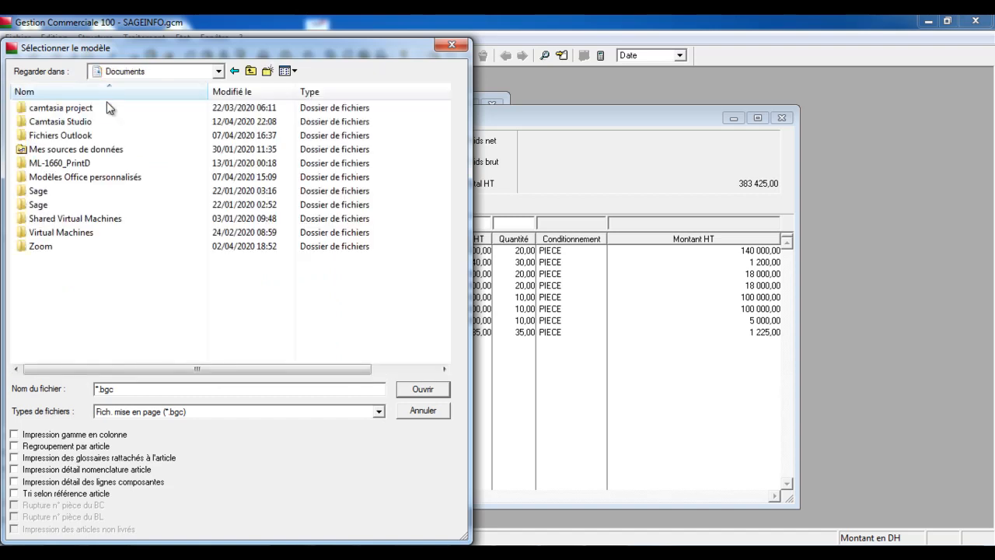
double_click(58, 210)
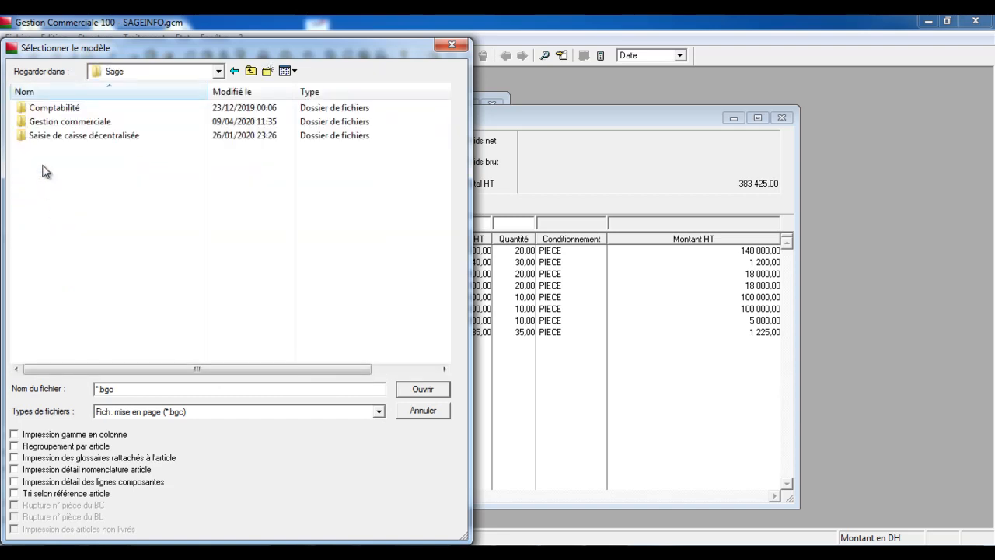
left_click(73, 123)
double_click(73, 125)
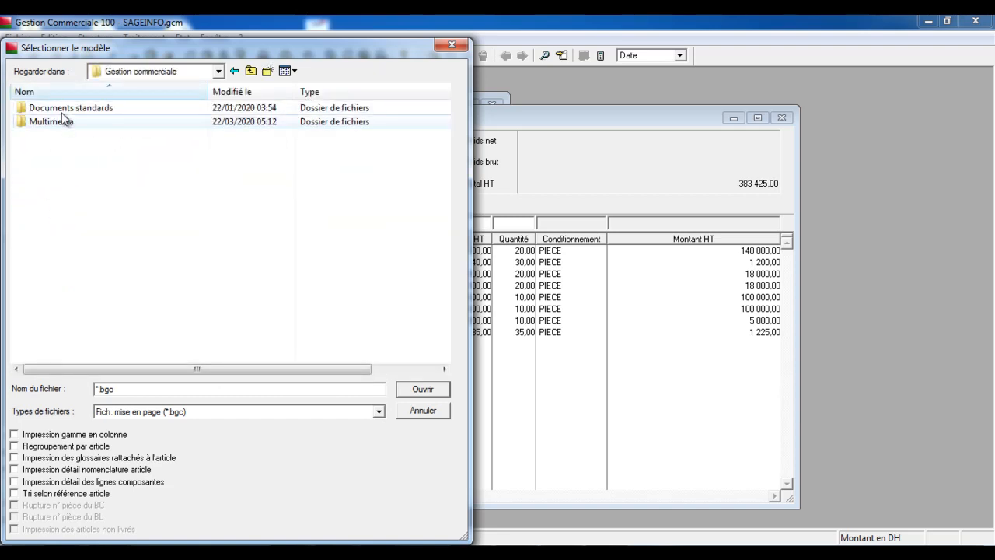
double_click(105, 111)
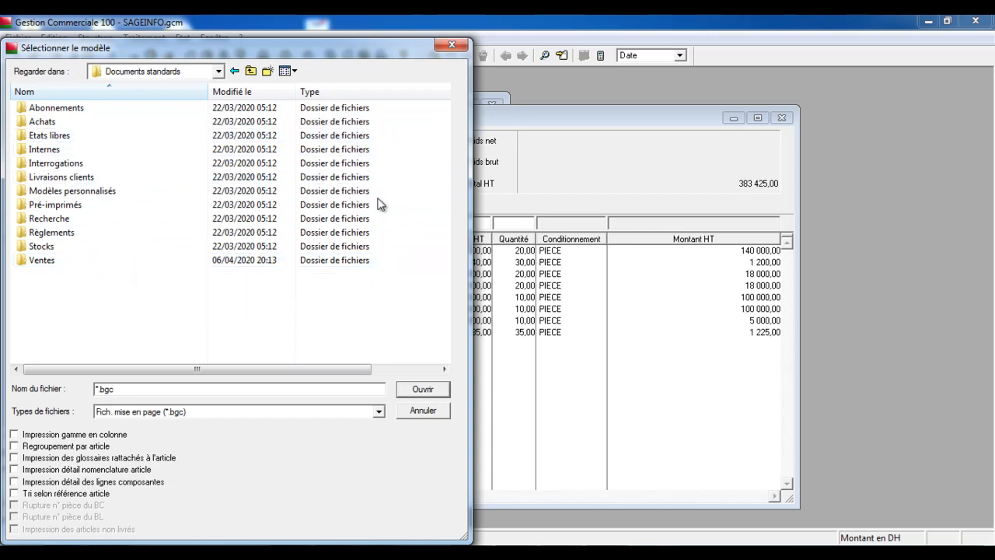
double_click(53, 249)
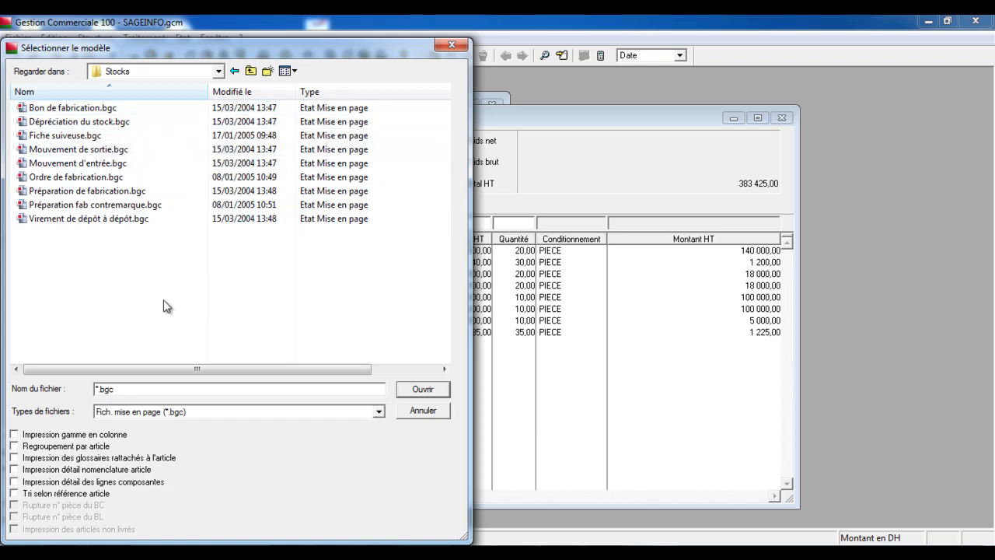
double_click(115, 165)
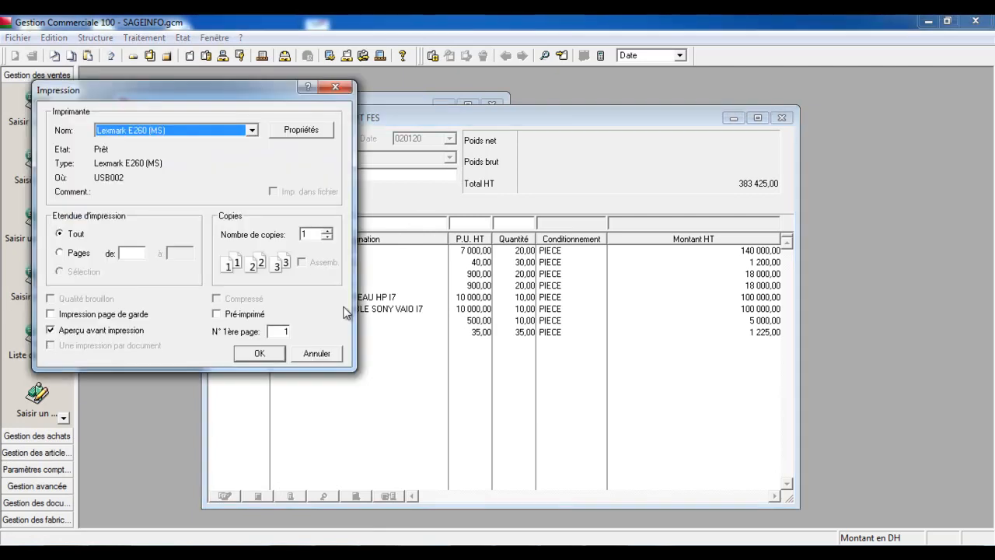
Step: Preview the printout of entry movement ME1 with Aperçu avant impression enabled, and close both the preview and the movement document
left_click(126, 316)
left_click(128, 329)
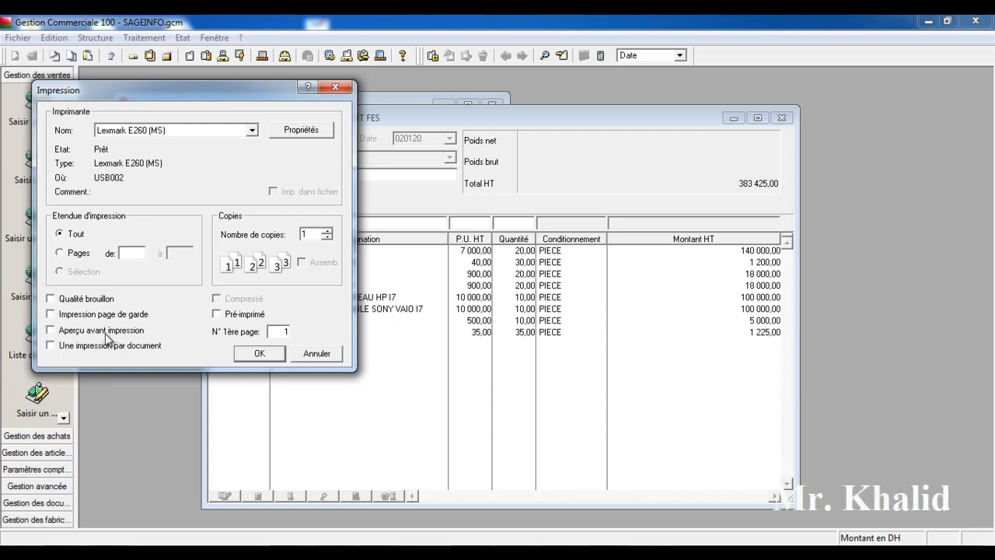
left_click(105, 334)
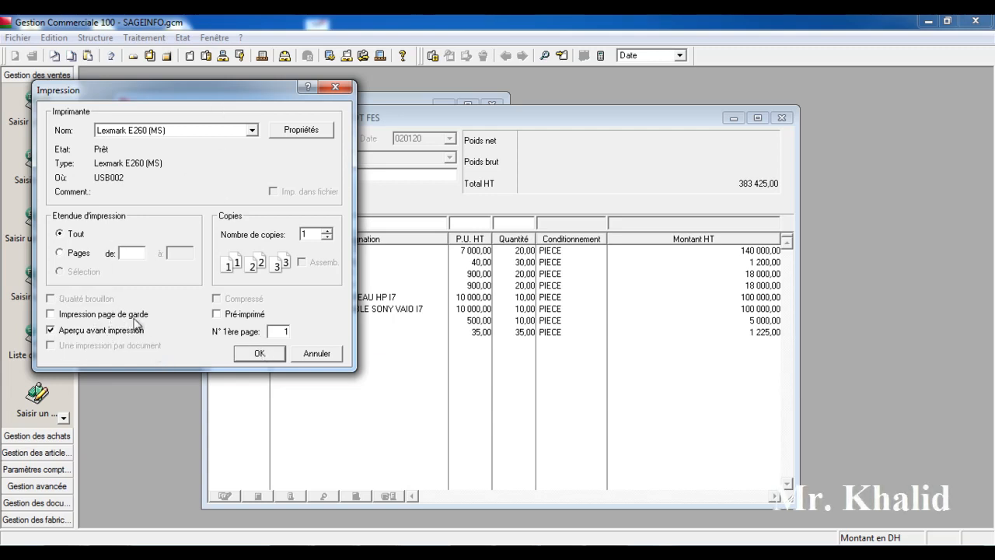
left_click(255, 353)
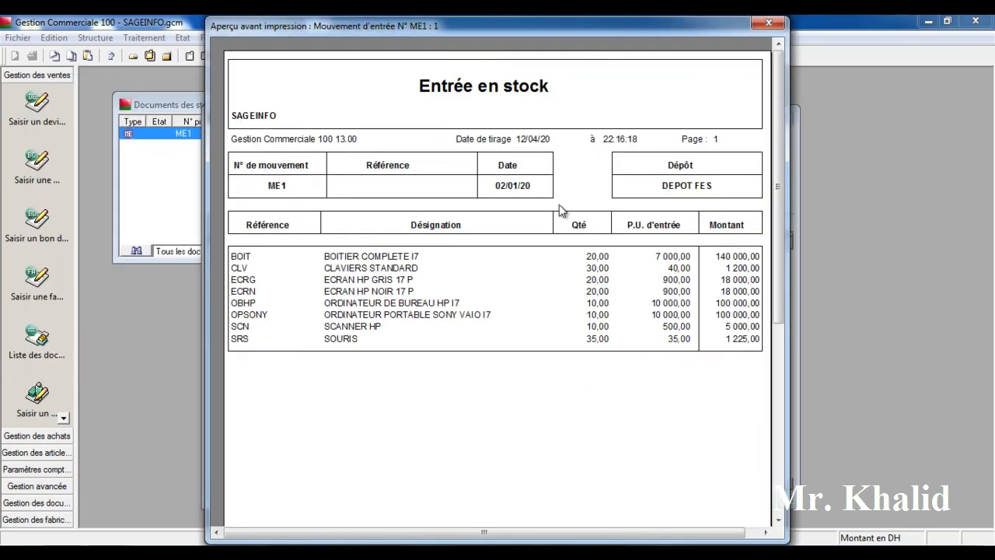
left_click(579, 342)
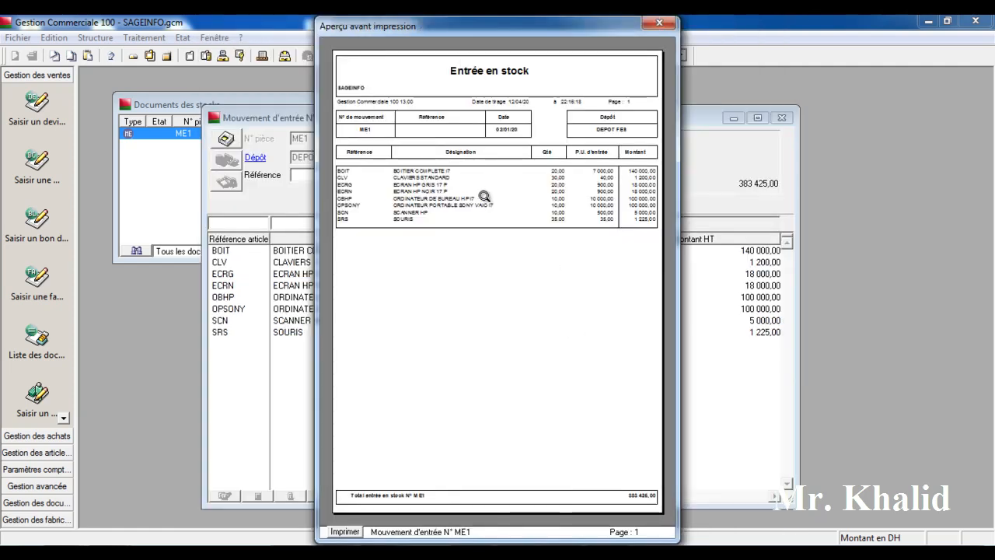
left_click(659, 24)
left_click(782, 118)
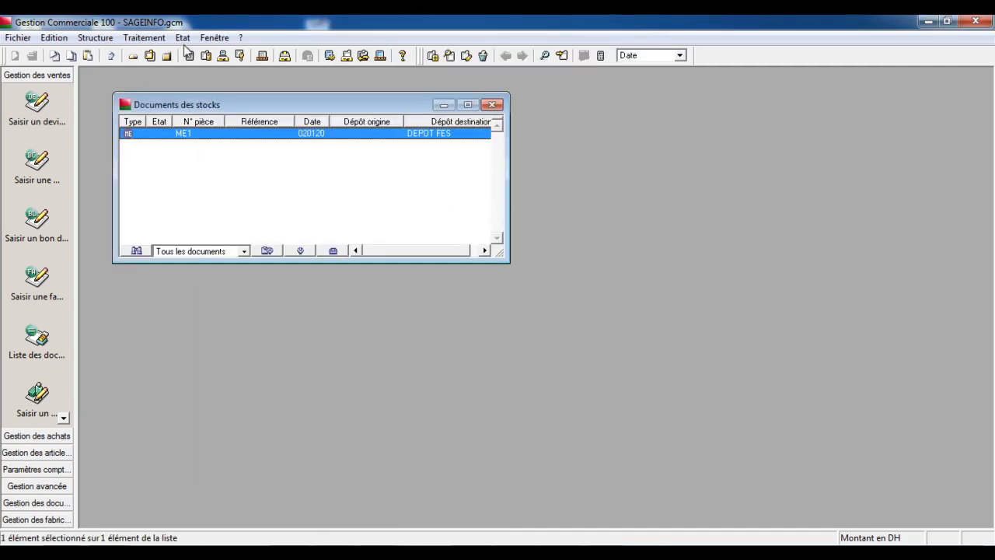
Step: Preview the Livre d'inventaire for all articles in all depots, using Cumuls de stocks valued at Prix de revient, and close the preview
left_click(182, 37)
left_click(222, 249)
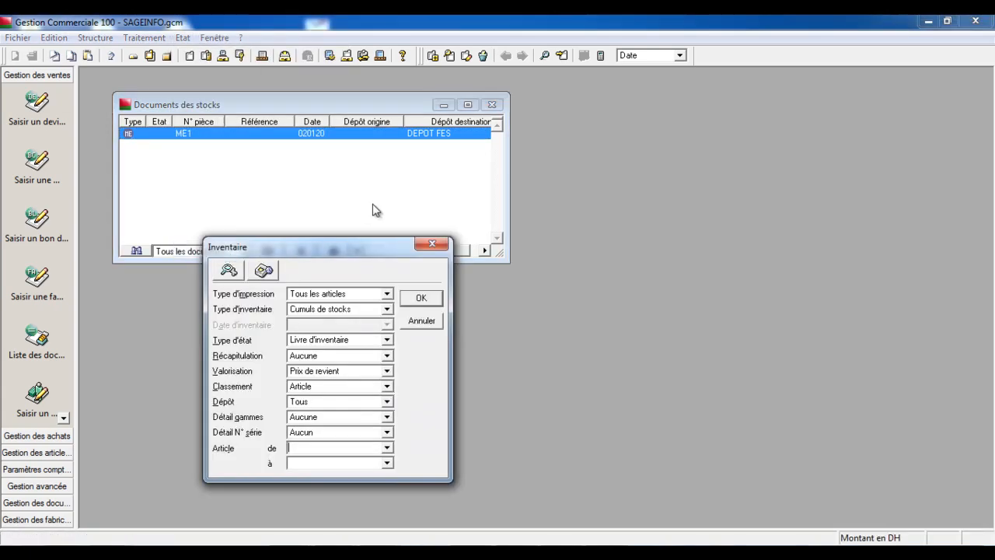
left_click(434, 300)
left_click(263, 352)
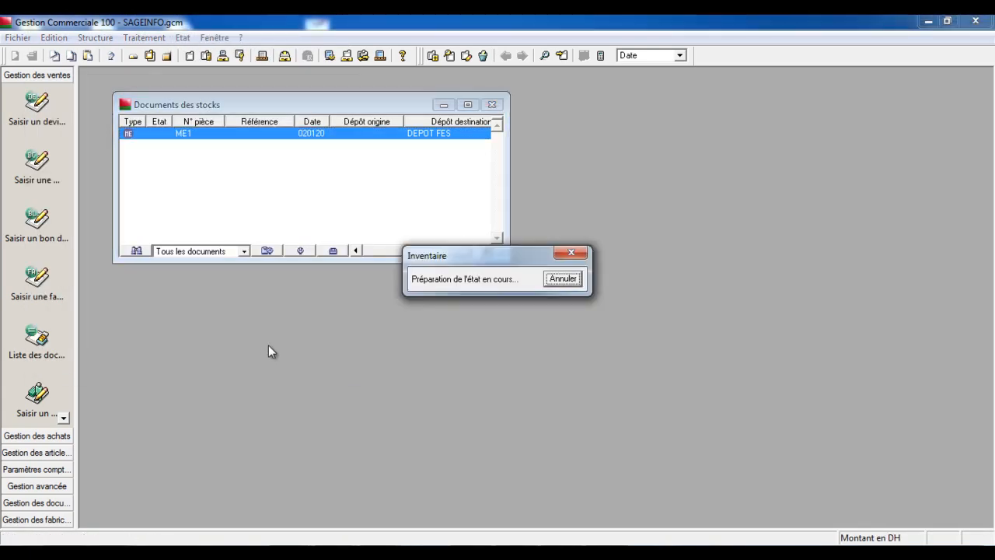
left_click(454, 142)
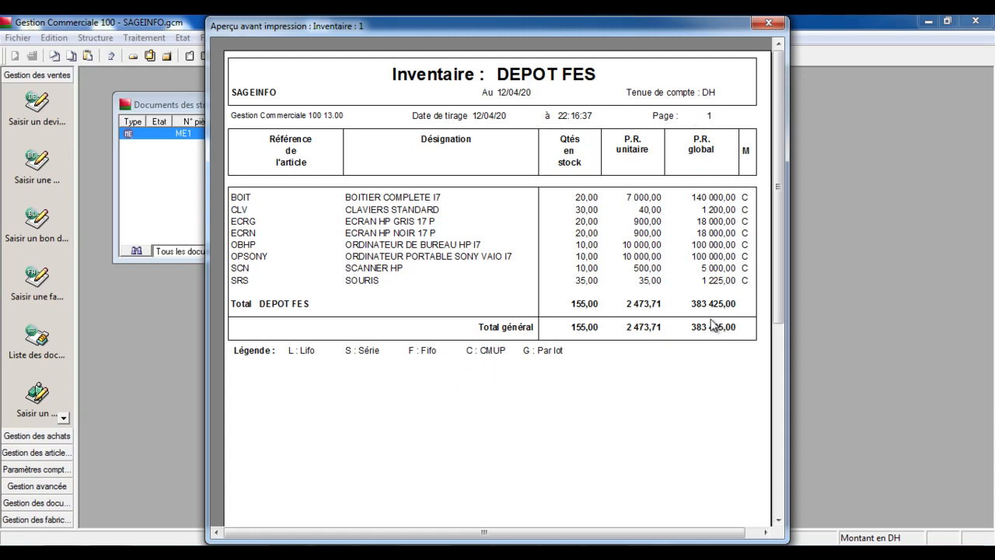
left_click(463, 279)
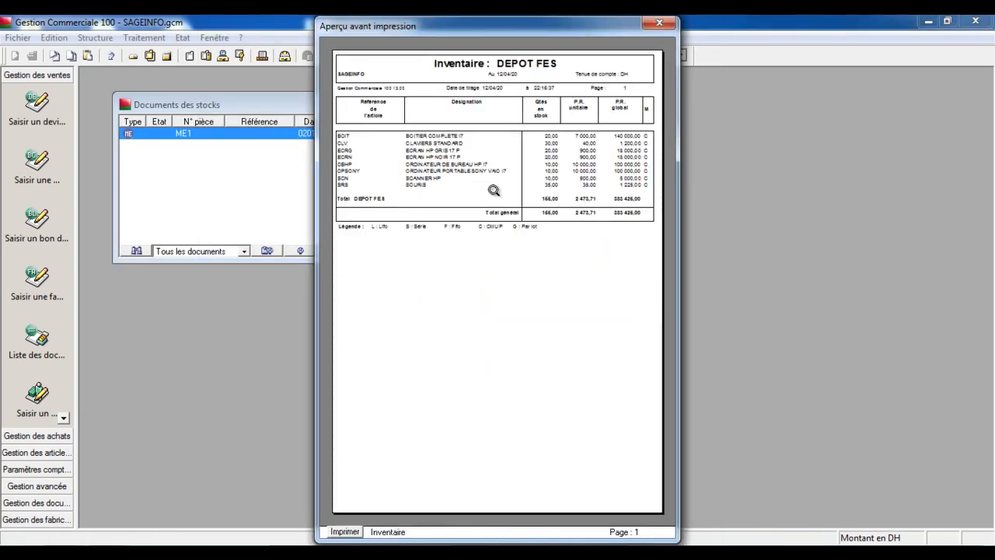
left_click(660, 25)
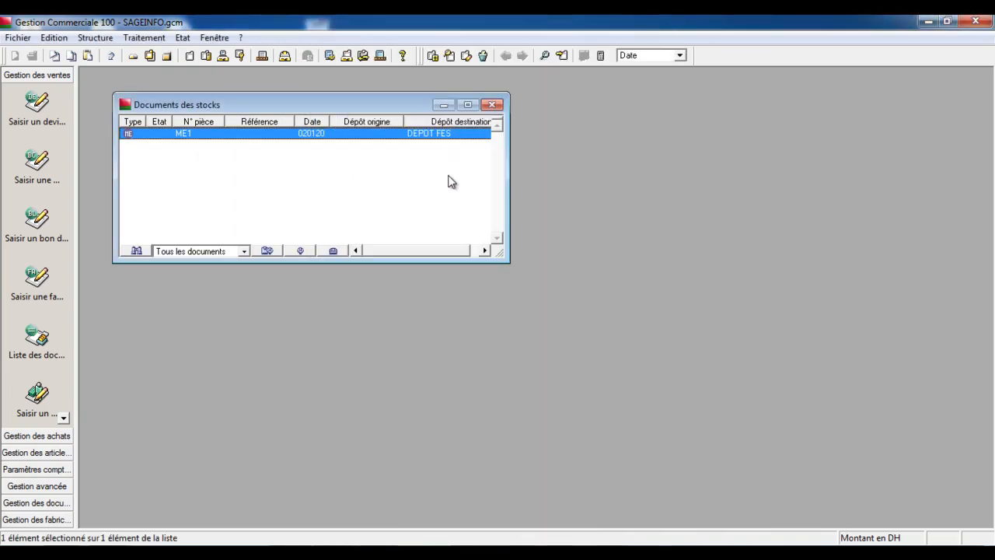